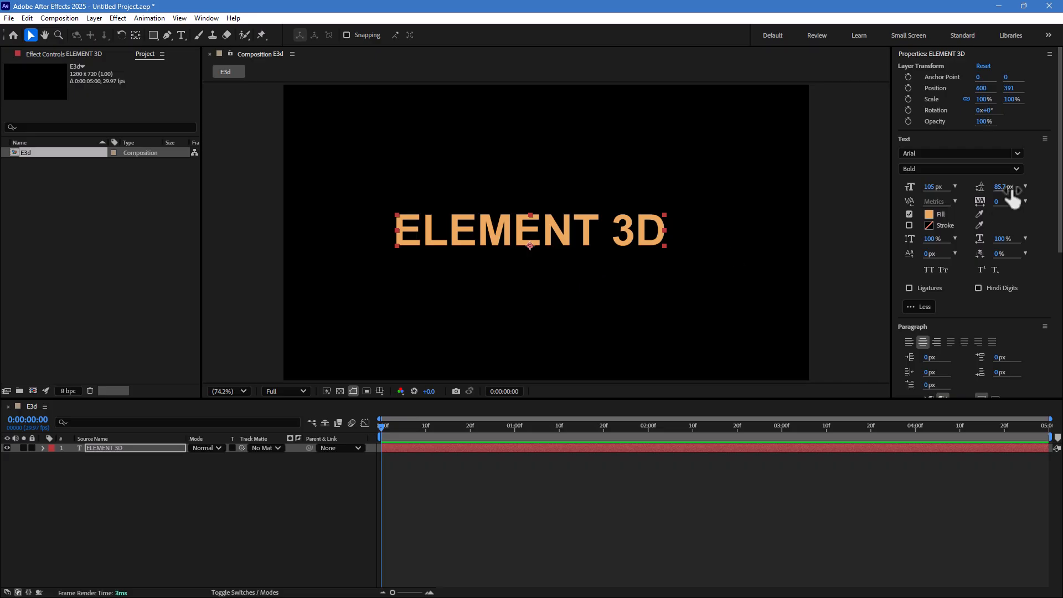
- Set the text layer's font style to Black
click(1015, 166)
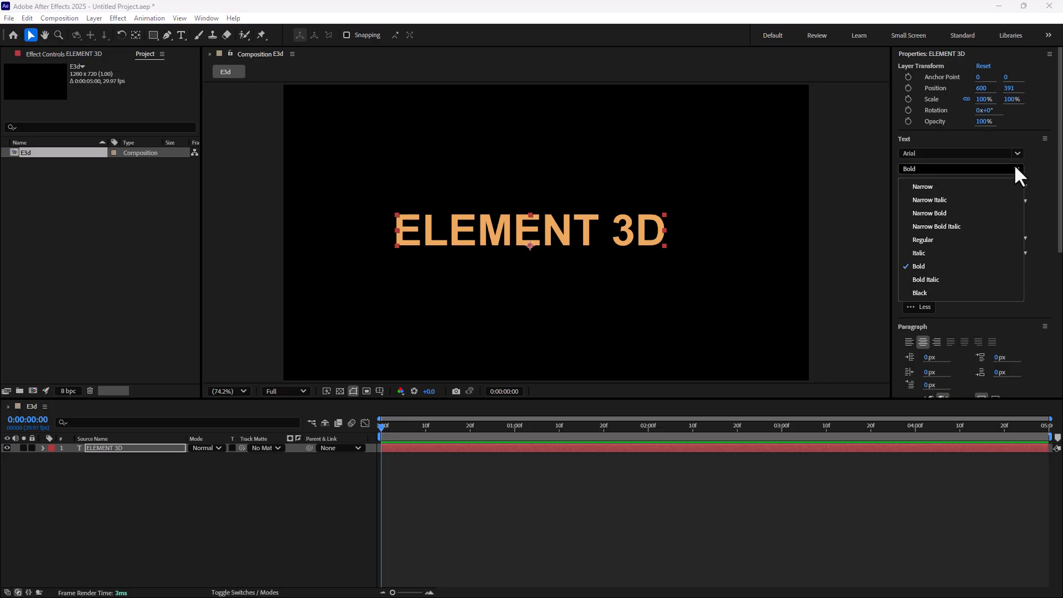
click(936, 294)
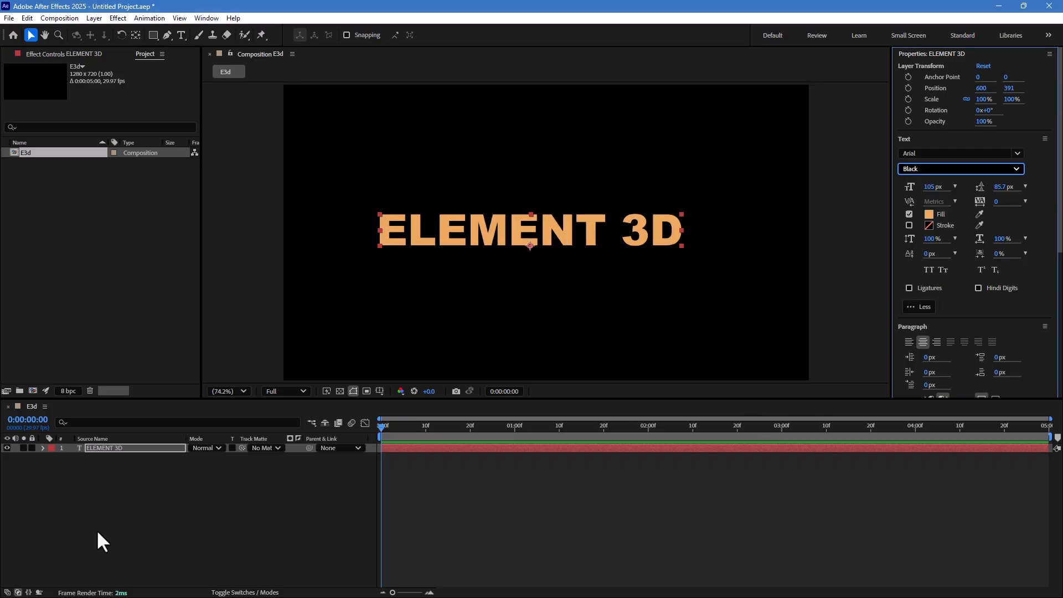
- Create a new solid layer named E3D in the composition
right_click(140, 530)
mouse_move(180, 390)
click(351, 423)
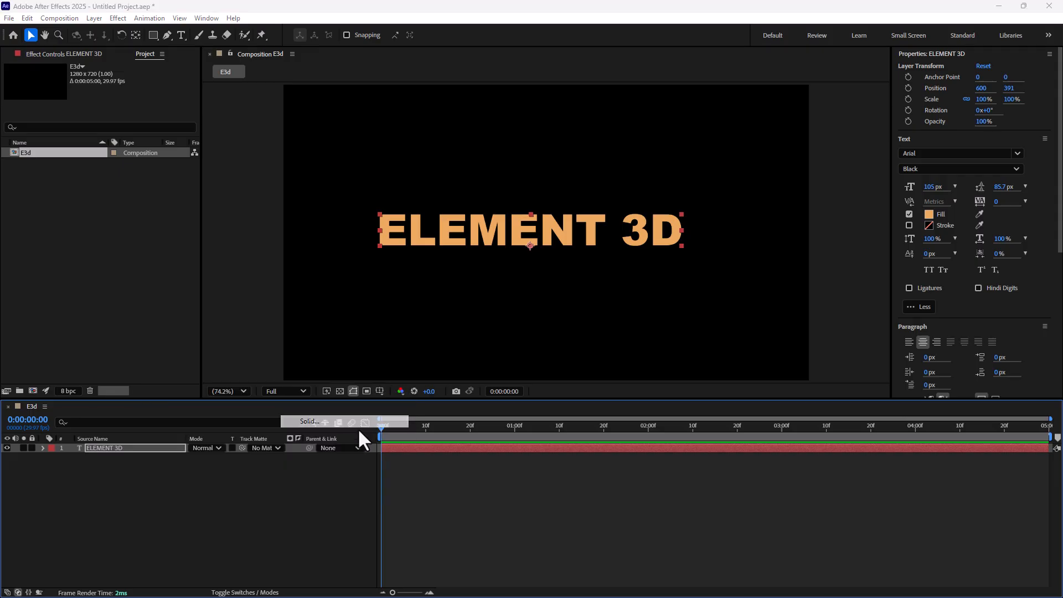
text(E3D)
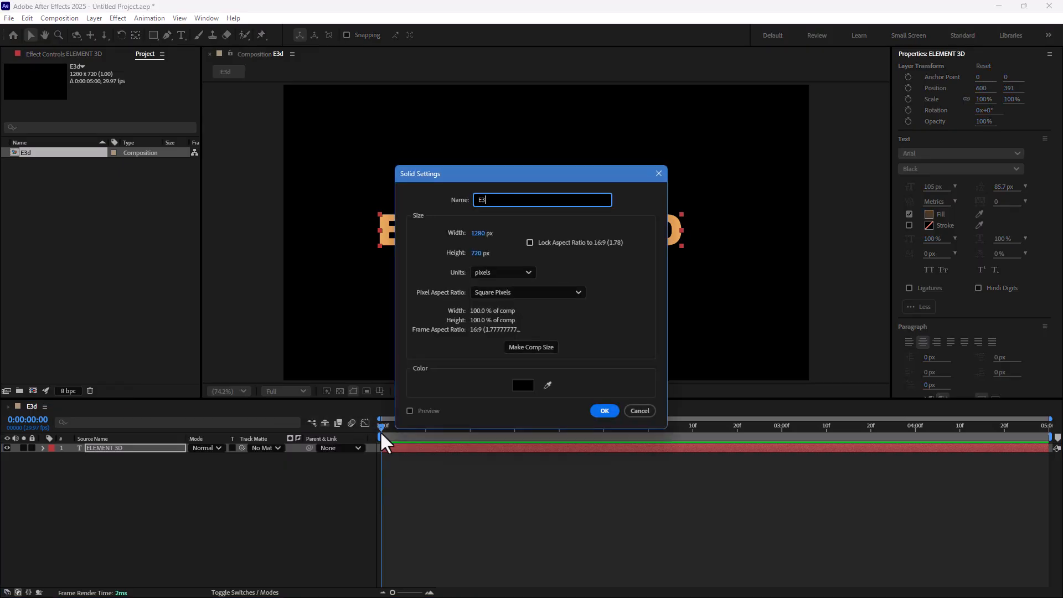
key(Return)
- Apply the Video Copilot Element effect to the E3D solid
click(118, 19)
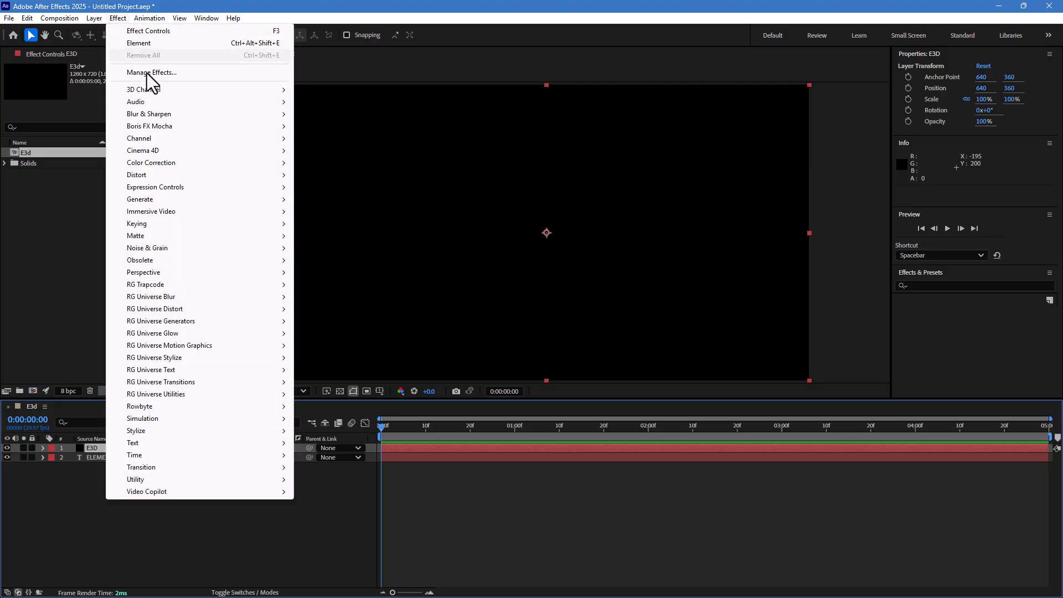
mouse_move(158, 491)
click(328, 491)
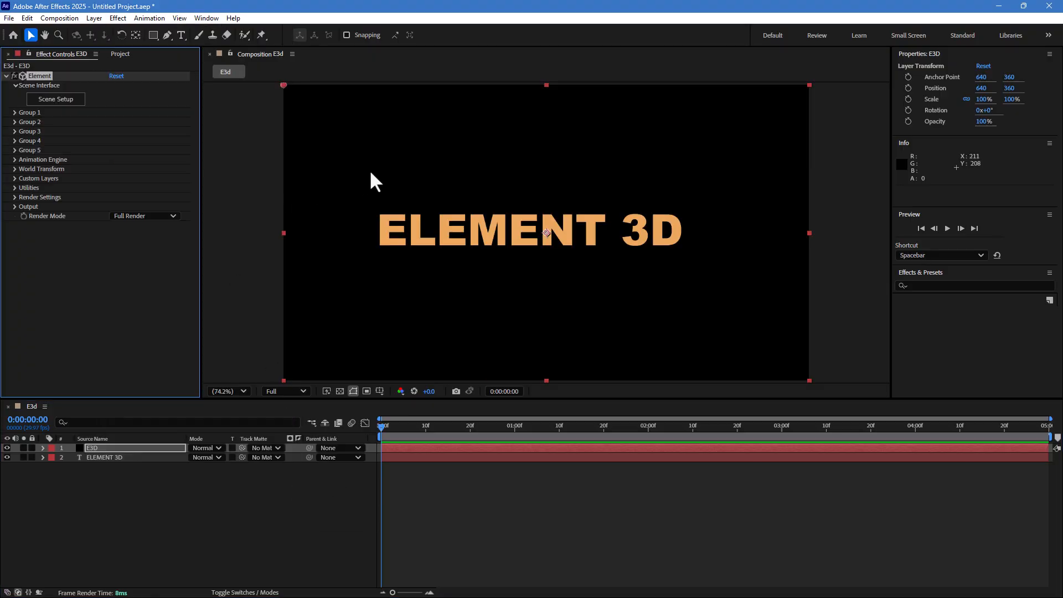
- Browse the products of the KFX Studio Patreon shop in the web browser
key(super)
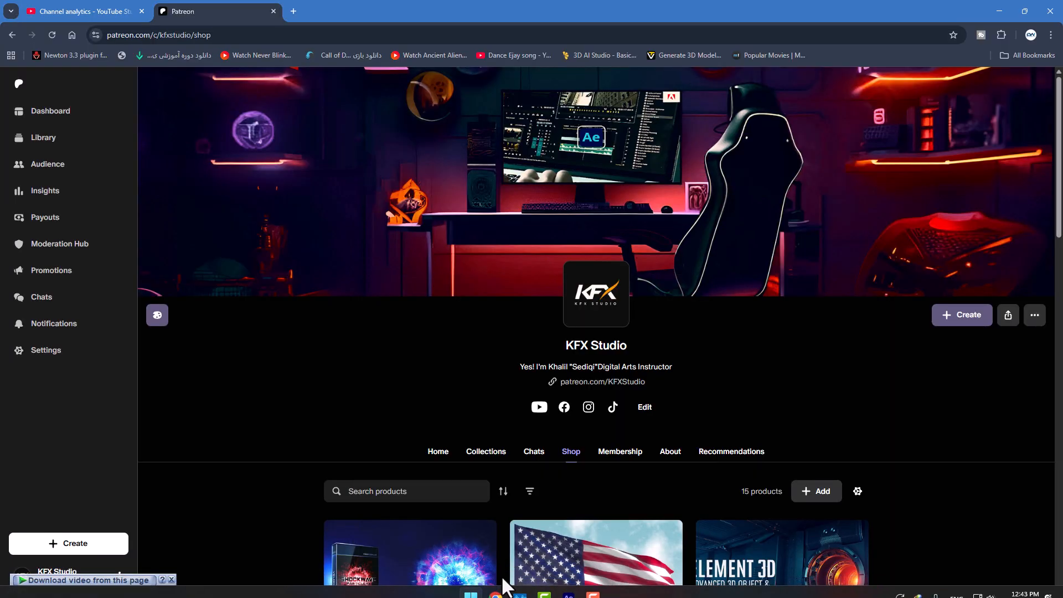
click(496, 585)
scroll(722, 370, down, 8)
scroll(855, 404, up, 2)
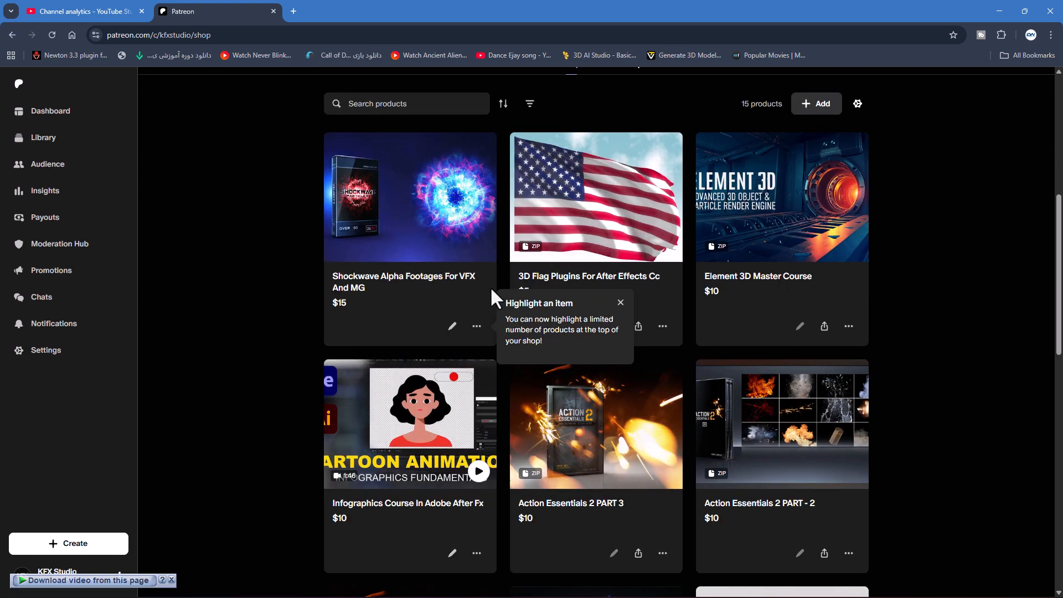
scroll(553, 363, down, 4)
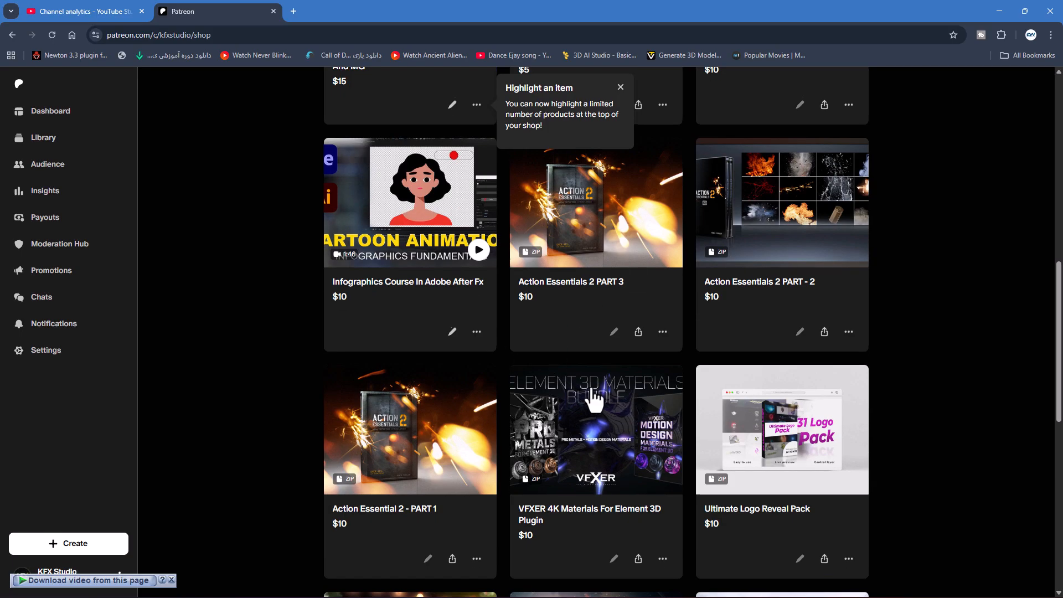
scroll(594, 399, down, 3)
scroll(771, 403, down, 5)
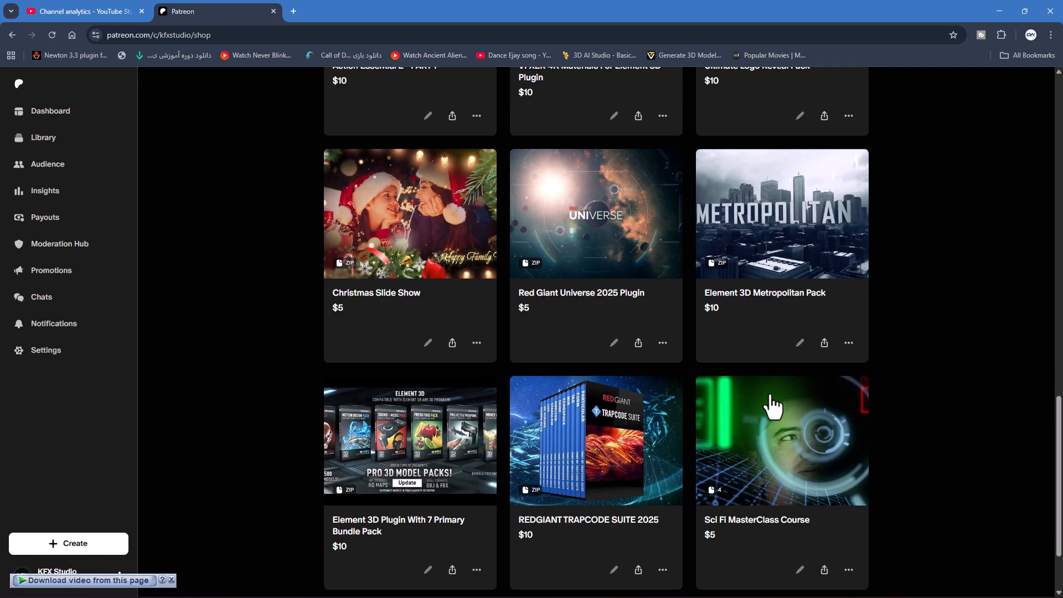
scroll(771, 407, down, 2)
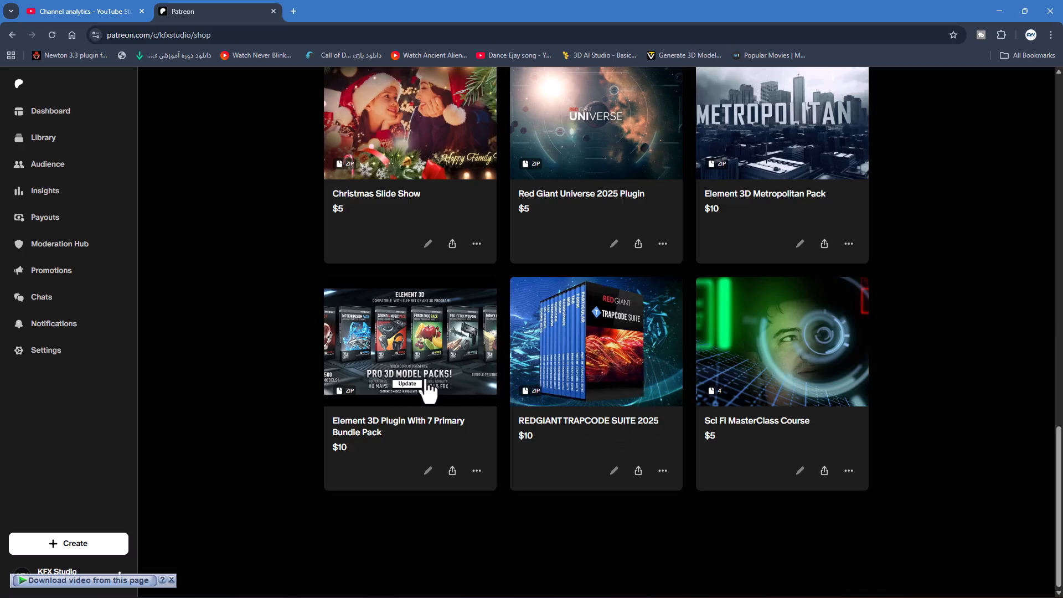
scroll(435, 395, up, 5)
scroll(437, 405, up, 7)
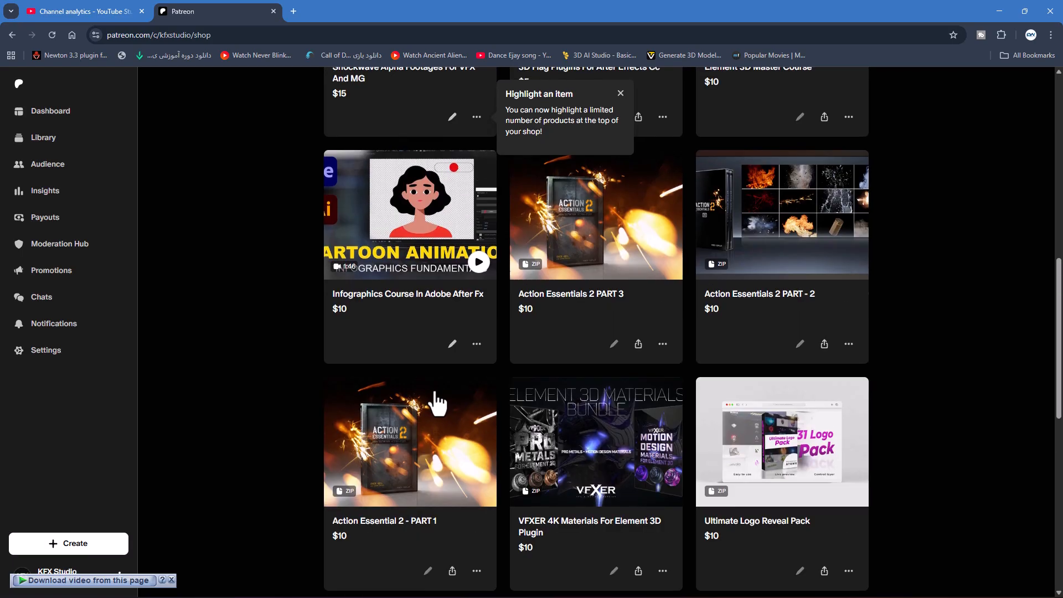
click(999, 12)
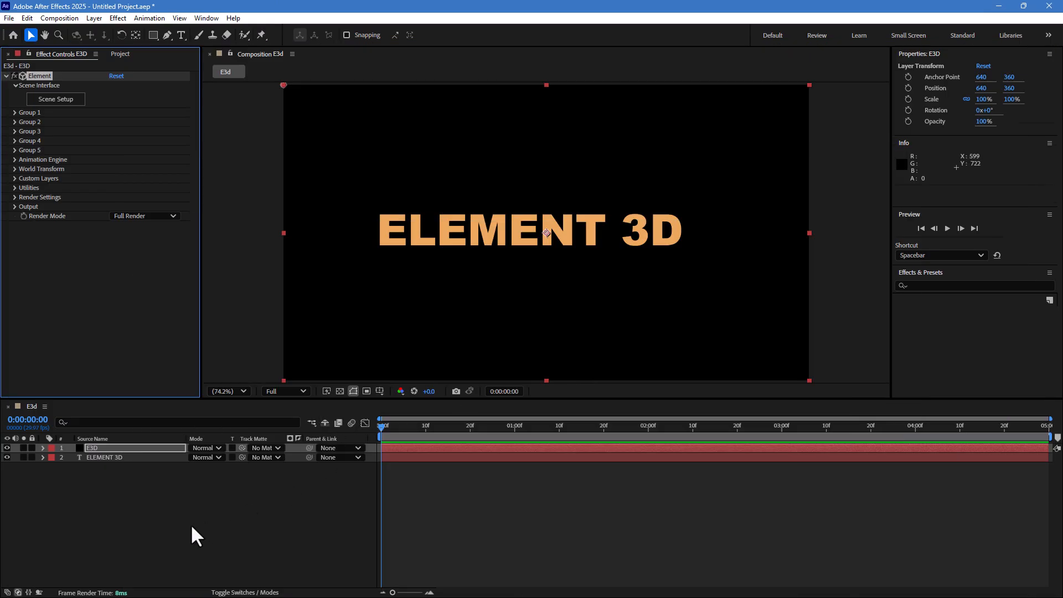
- Set the Element effect's Custom Text and Masks Path Layer 1 to the ELEMENT 3D text layer
click(109, 448)
click(15, 178)
click(24, 188)
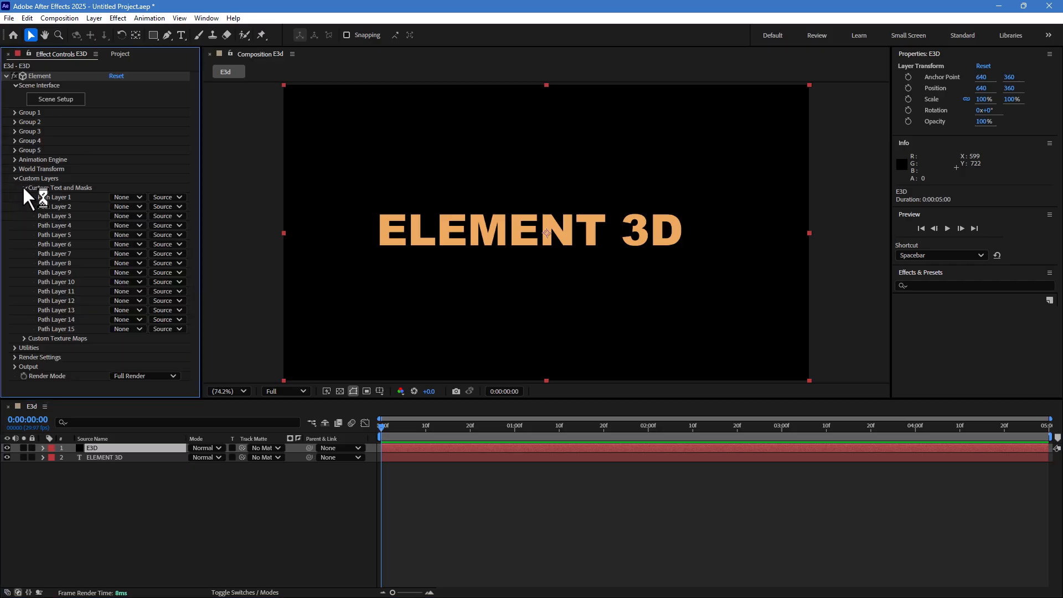
click(123, 199)
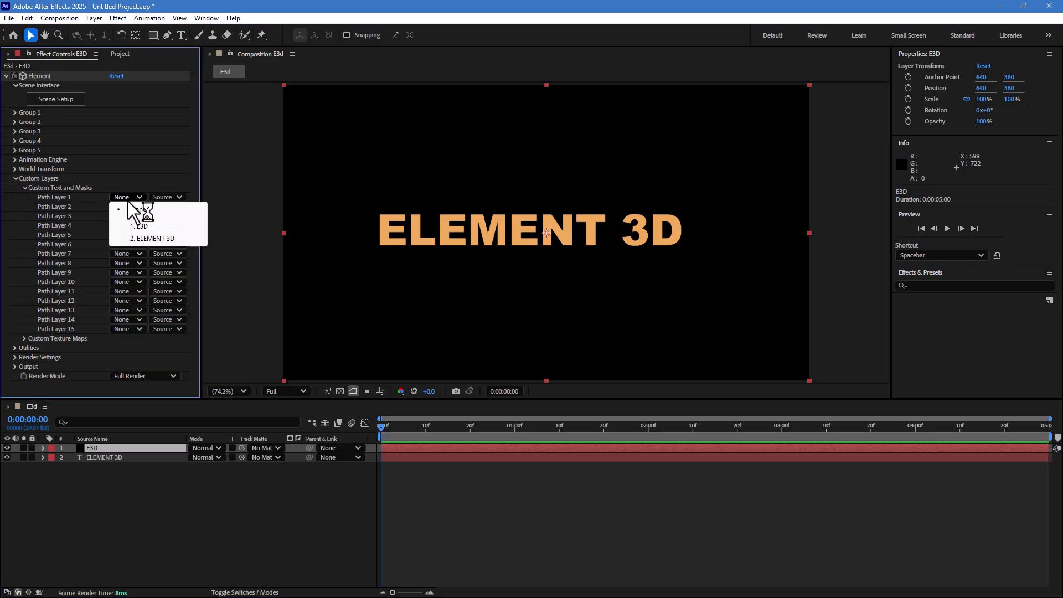
click(151, 238)
- Open the Element Scene Setup and extrude the custom text path
click(56, 100)
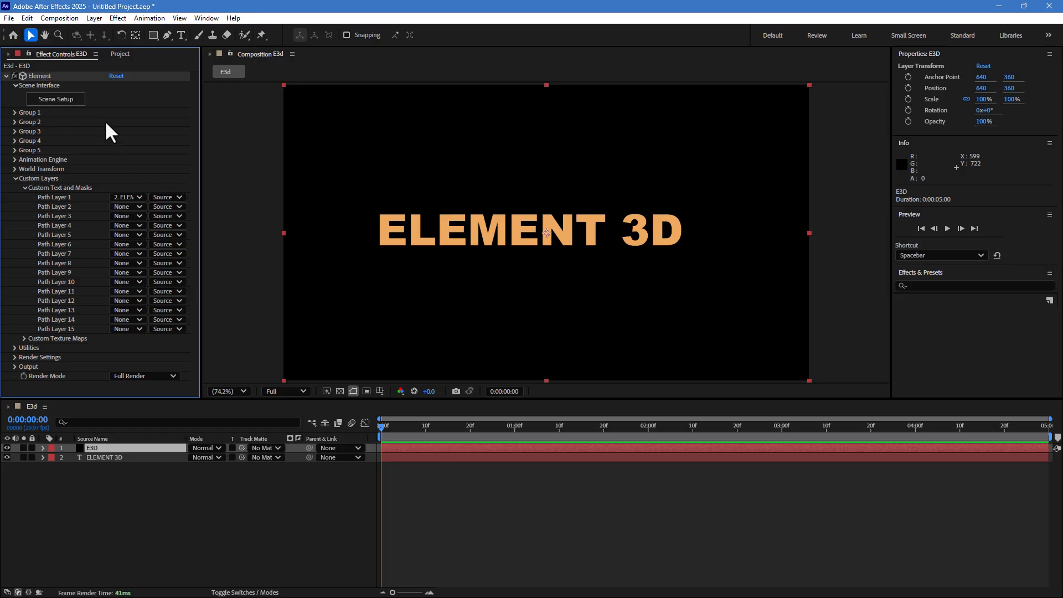
click(56, 99)
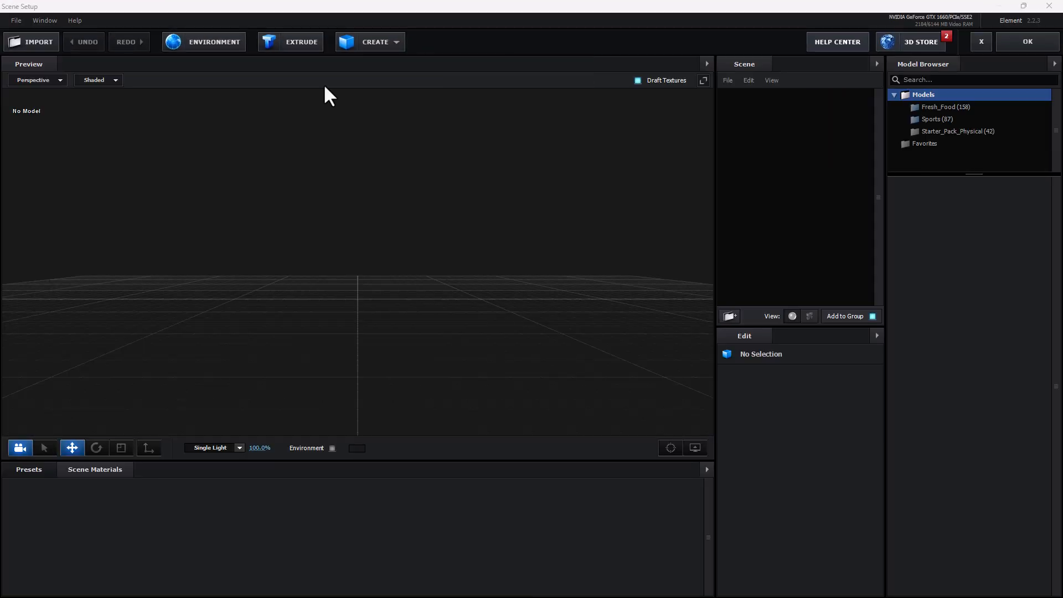
click(286, 41)
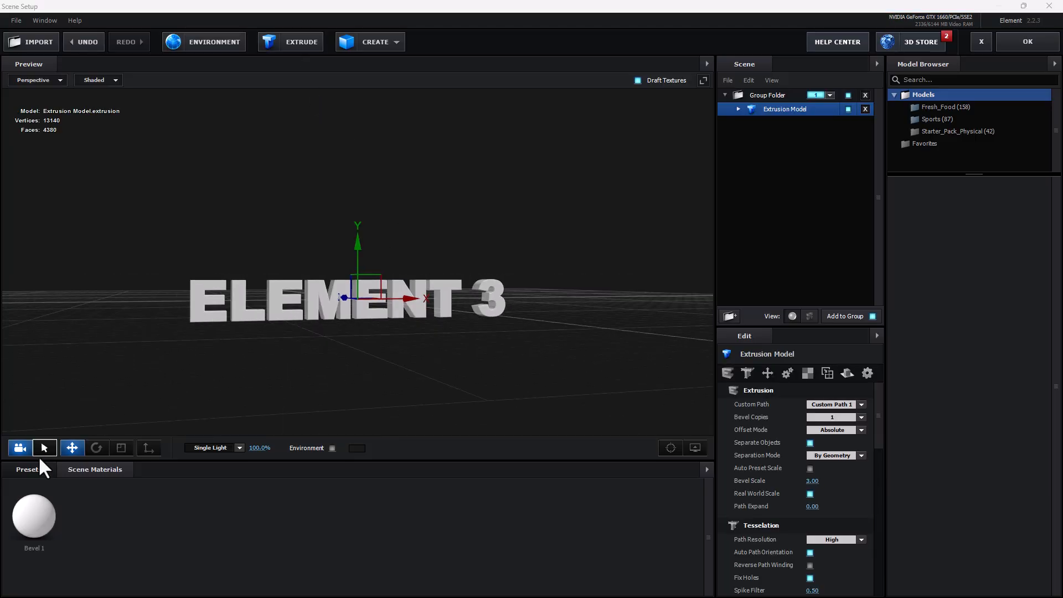
- Apply the physical Century bevel preset to the extrusion model
click(25, 470)
click(34, 481)
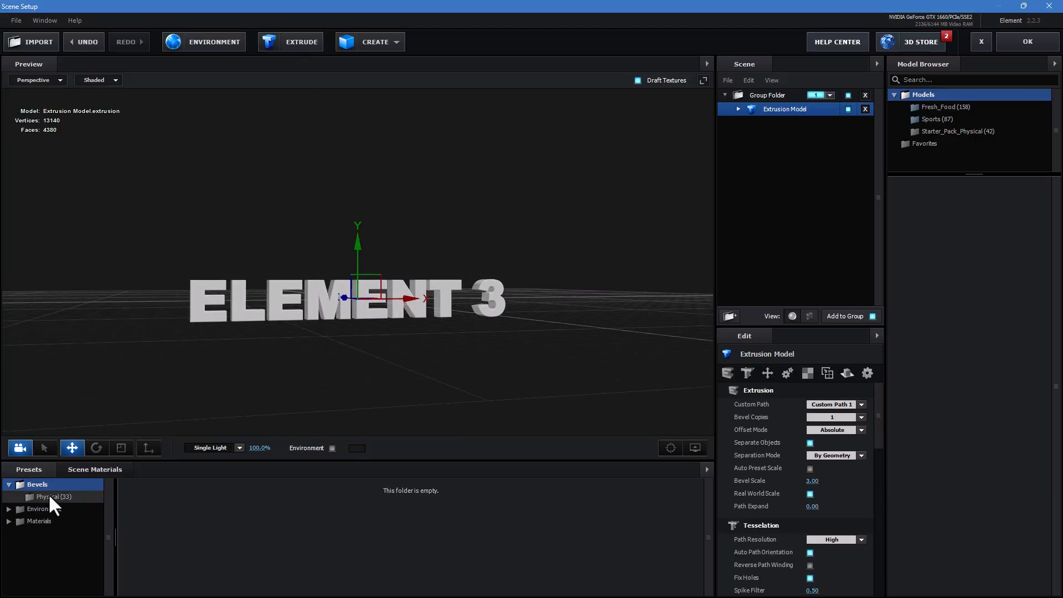
click(47, 496)
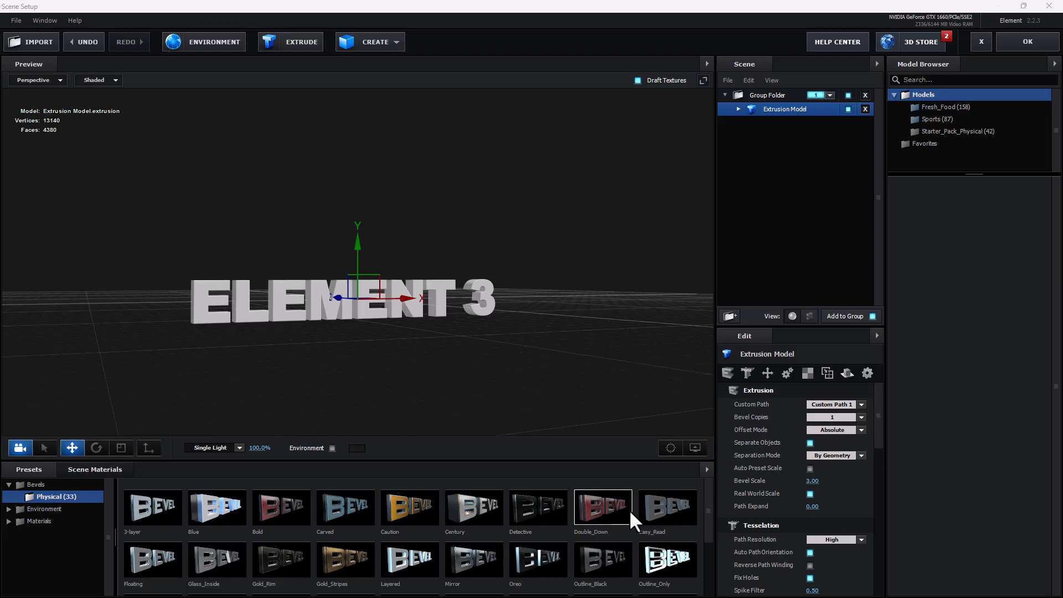
click(464, 499)
drag(424, 366, 501, 415)
click(129, 448)
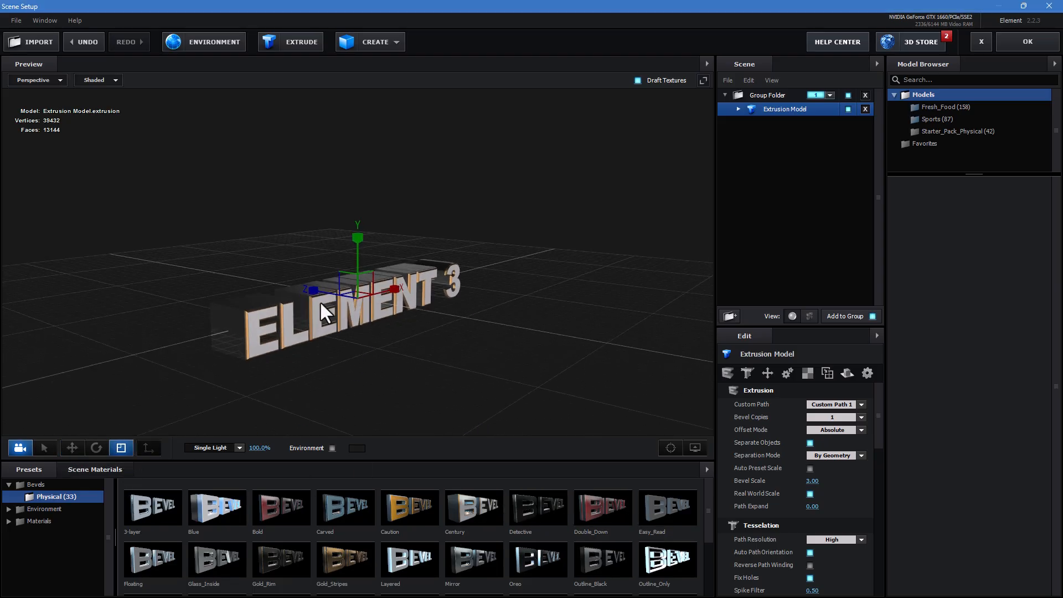
drag(314, 291, 326, 294)
drag(336, 338, 383, 357)
- Apply the physical Chrome material to the extrusion model's second bevel
click(739, 109)
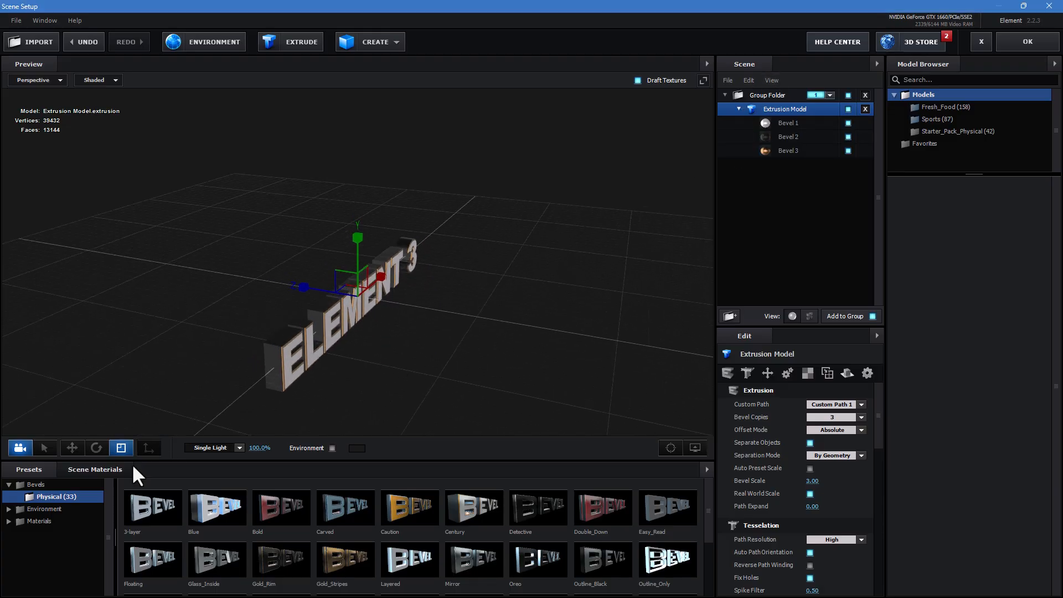
click(18, 522)
click(39, 522)
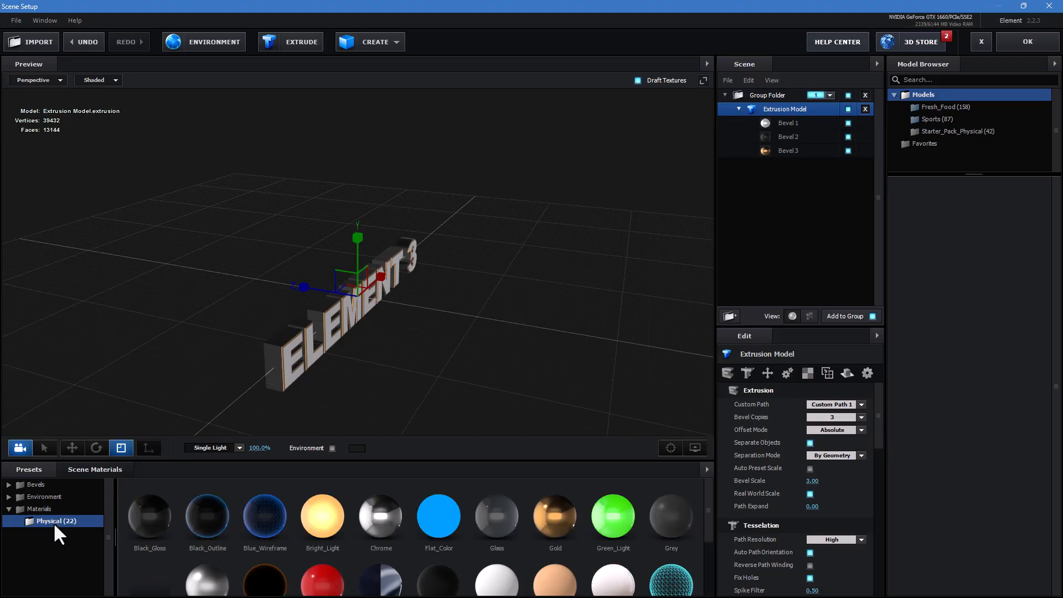
drag(544, 523, 791, 139)
drag(590, 327, 529, 322)
drag(381, 515, 787, 135)
drag(620, 268, 546, 312)
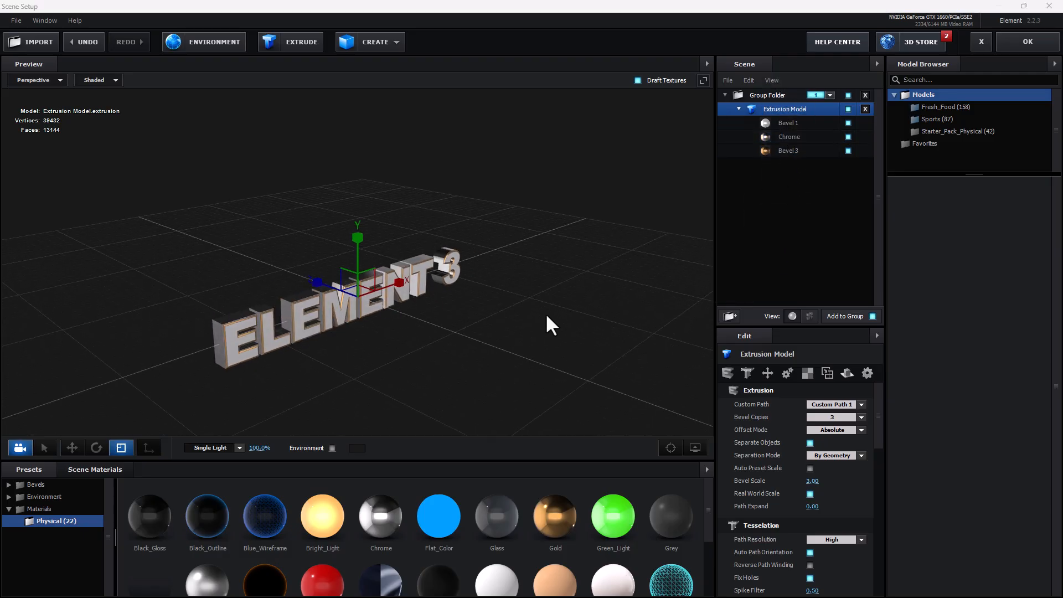
- Set the scene environment map to Basic_2K_14.jpg and apply the Scene Setup changes
click(230, 49)
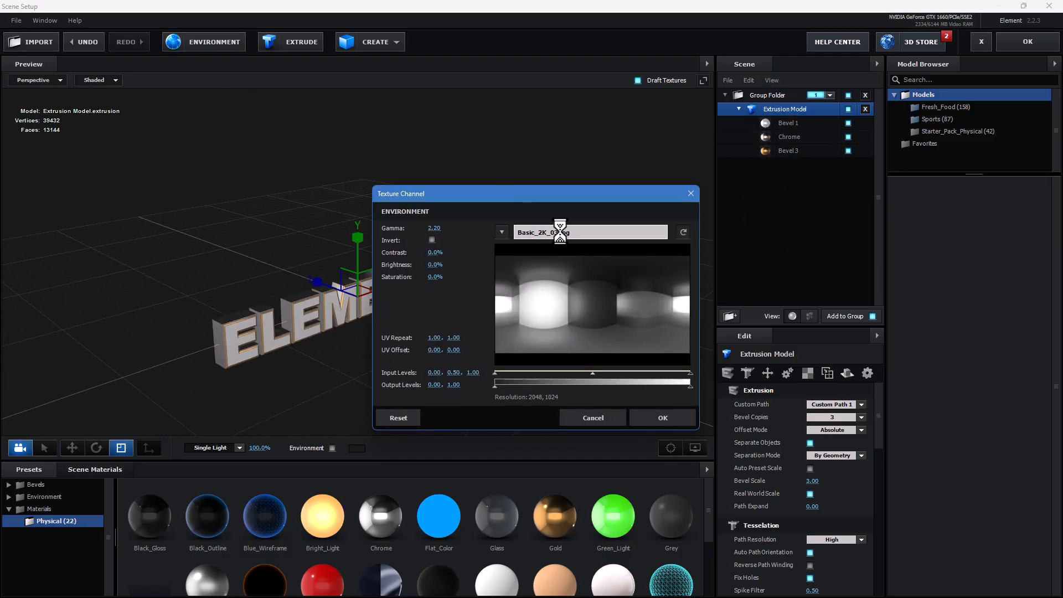
click(559, 232)
click(197, 265)
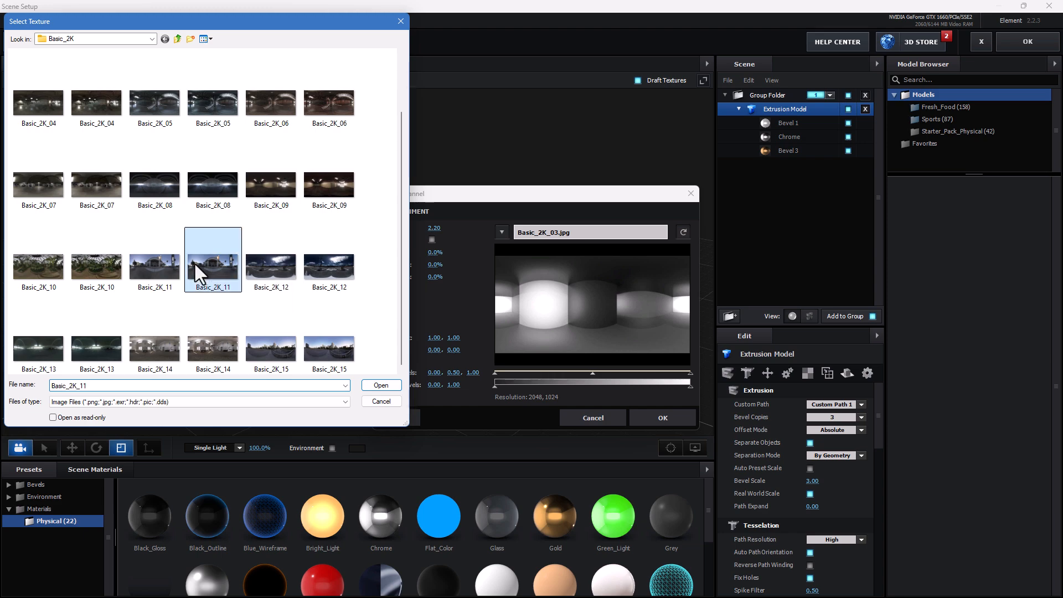
click(213, 349)
click(381, 385)
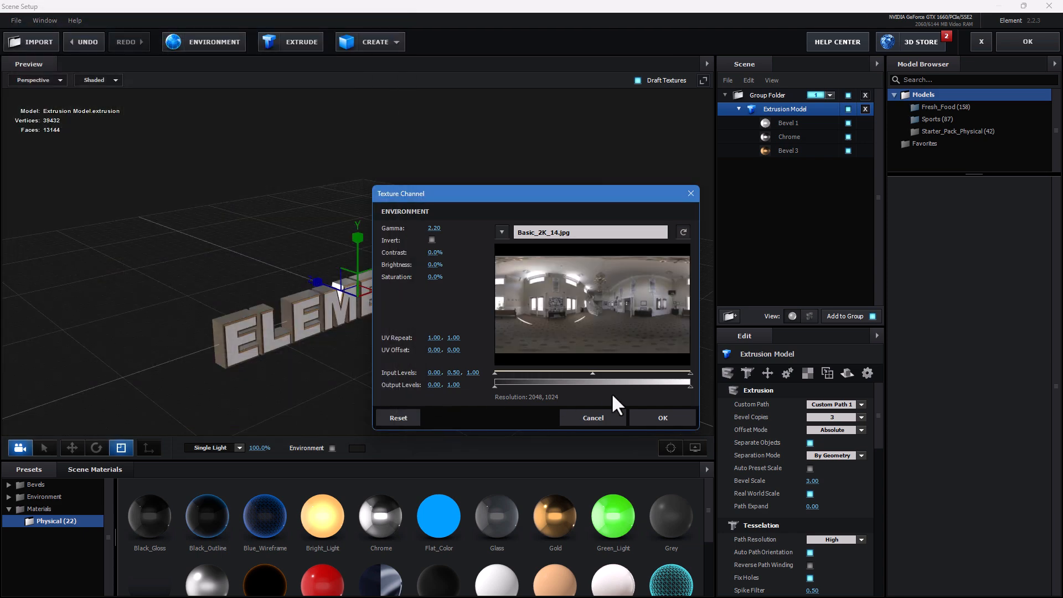
click(663, 418)
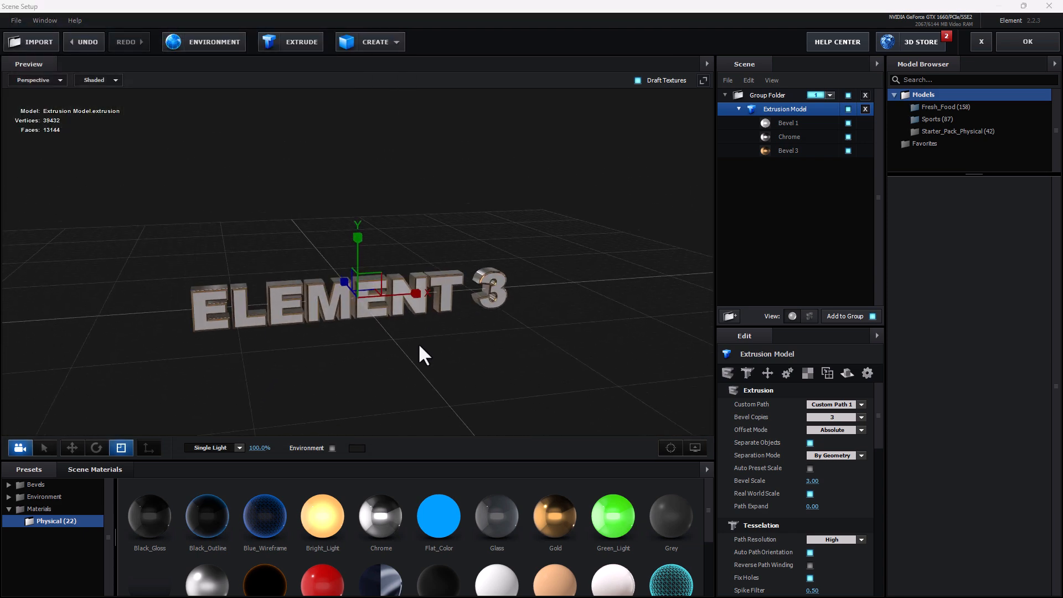
click(1033, 42)
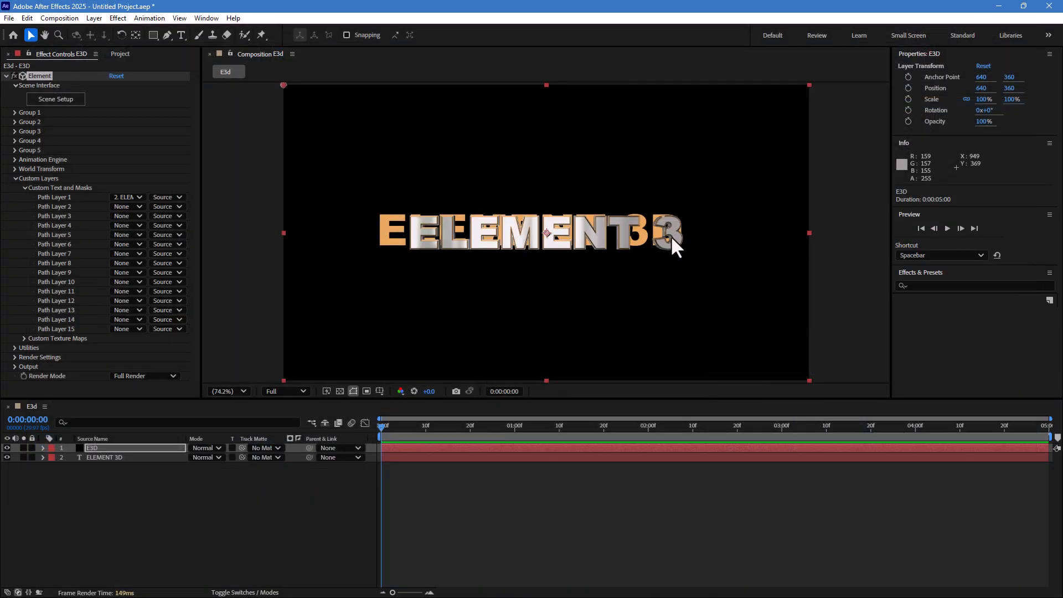
- Add a D to the end of the ELEMENT 3D text and hide the text layer
click(93, 459)
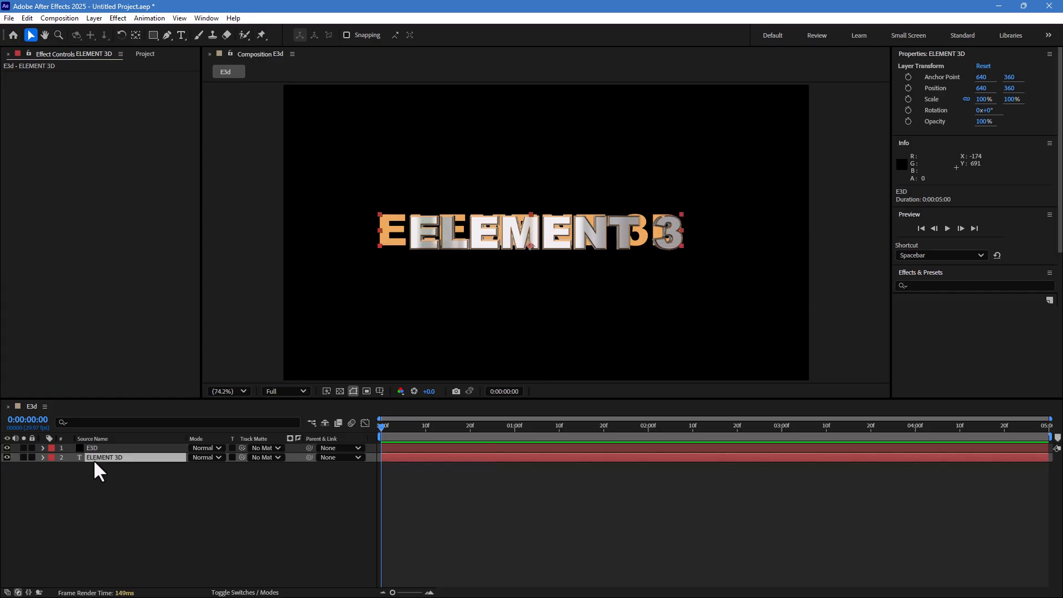
double_click(669, 232)
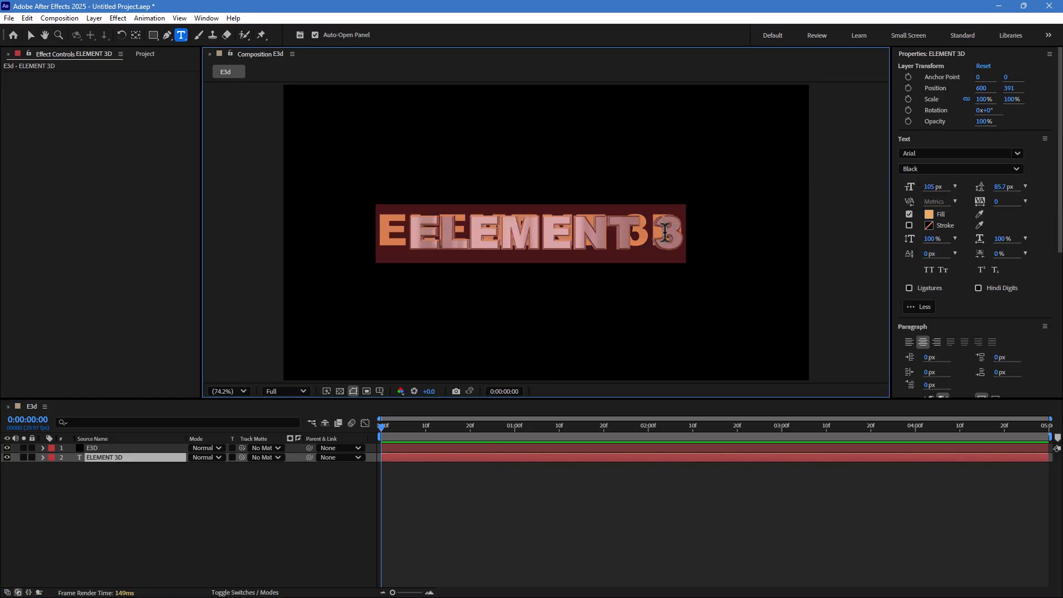
key(Left)
text(D)
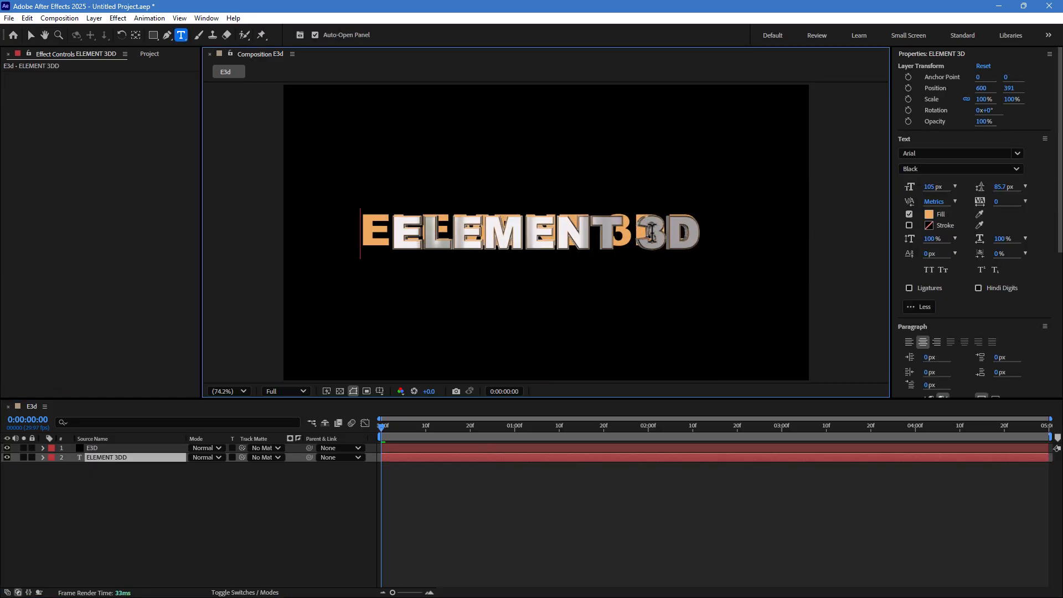
click(7, 457)
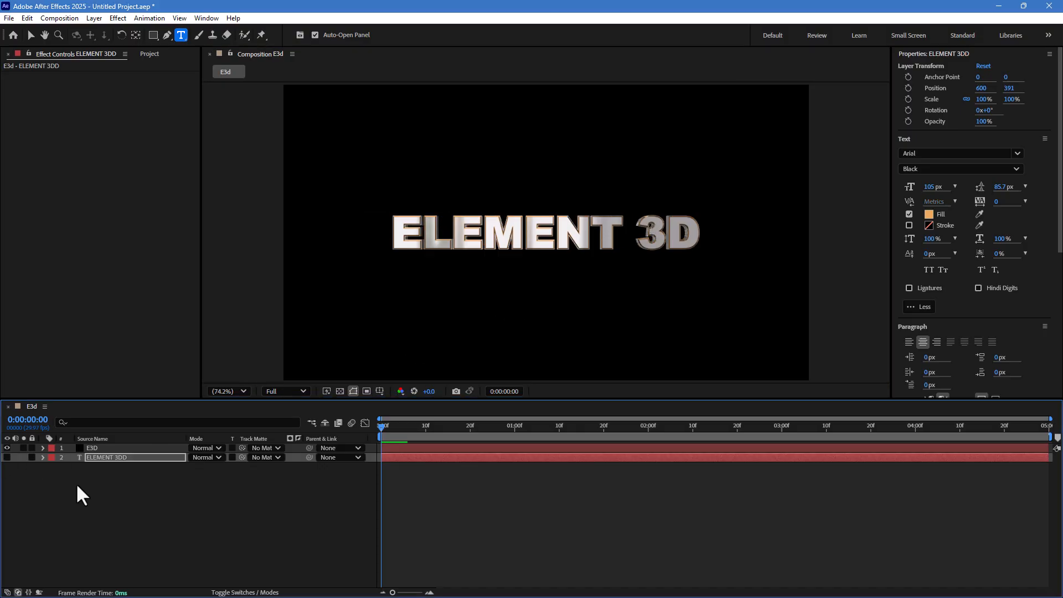
- Add a new camera layer to the composition with the default two-node camera settings
right_click(184, 489)
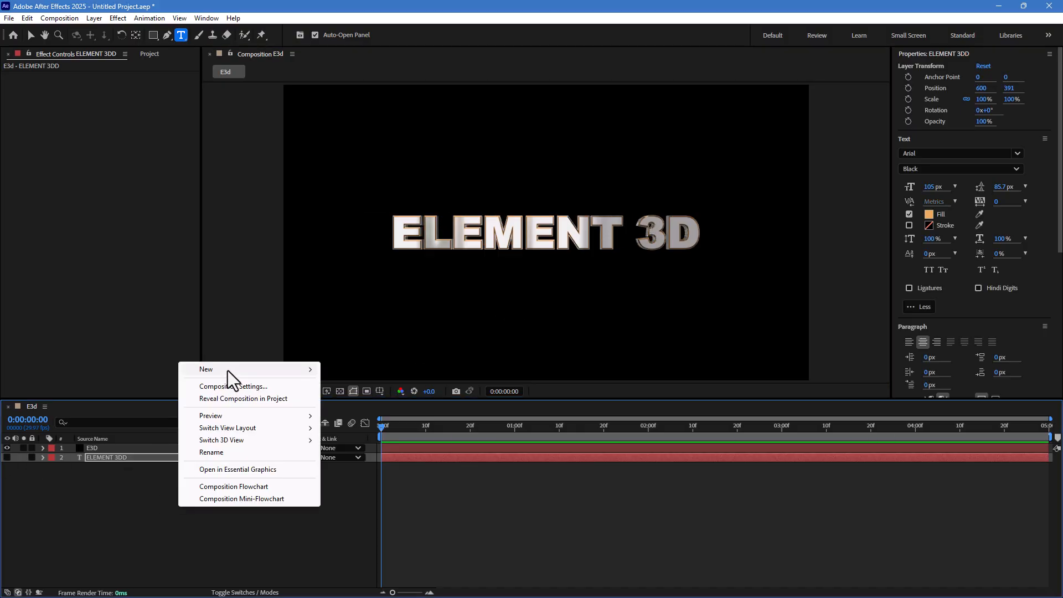
mouse_move(227, 369)
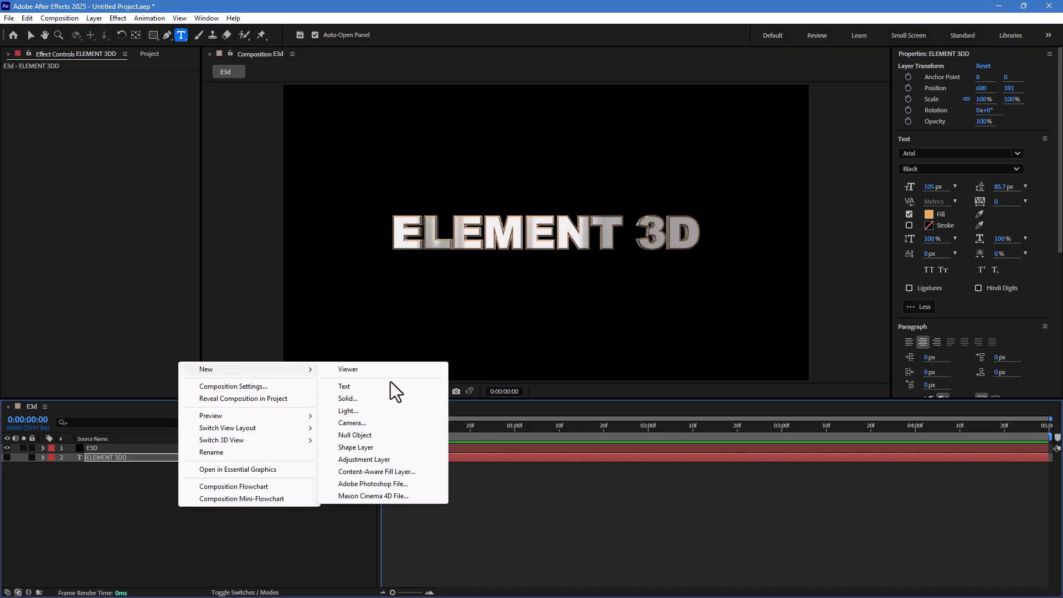
click(368, 422)
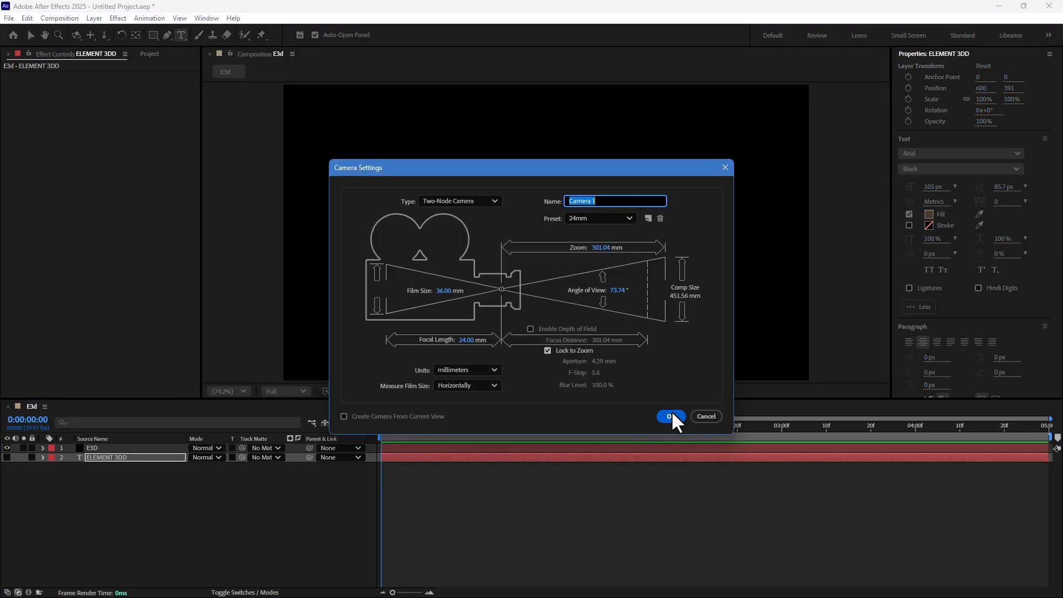
click(670, 417)
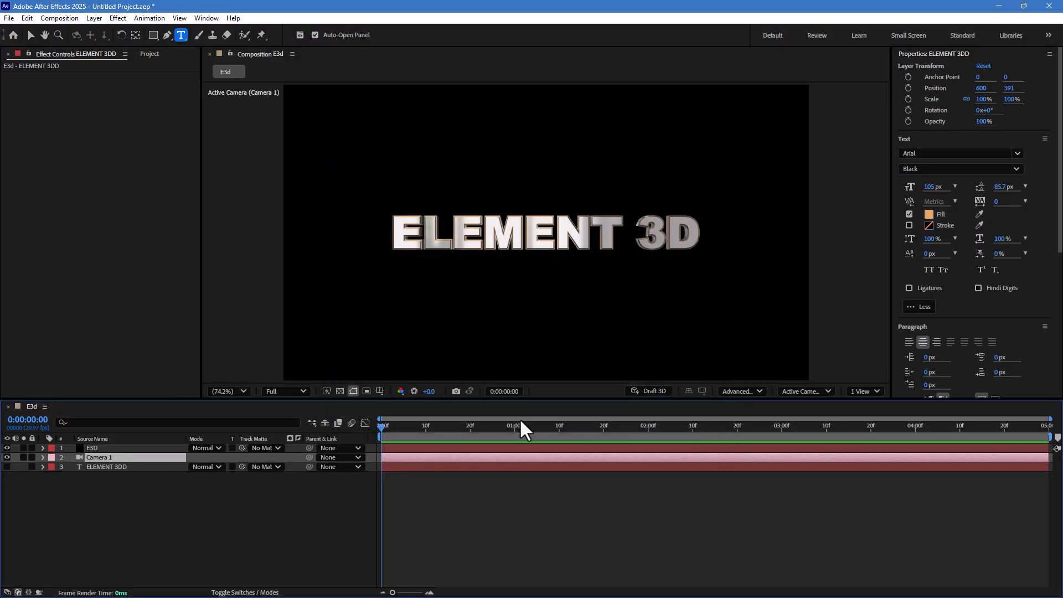
- Select the E3D layer and increase Group 1's particle size to 12.20
click(98, 466)
click(101, 447)
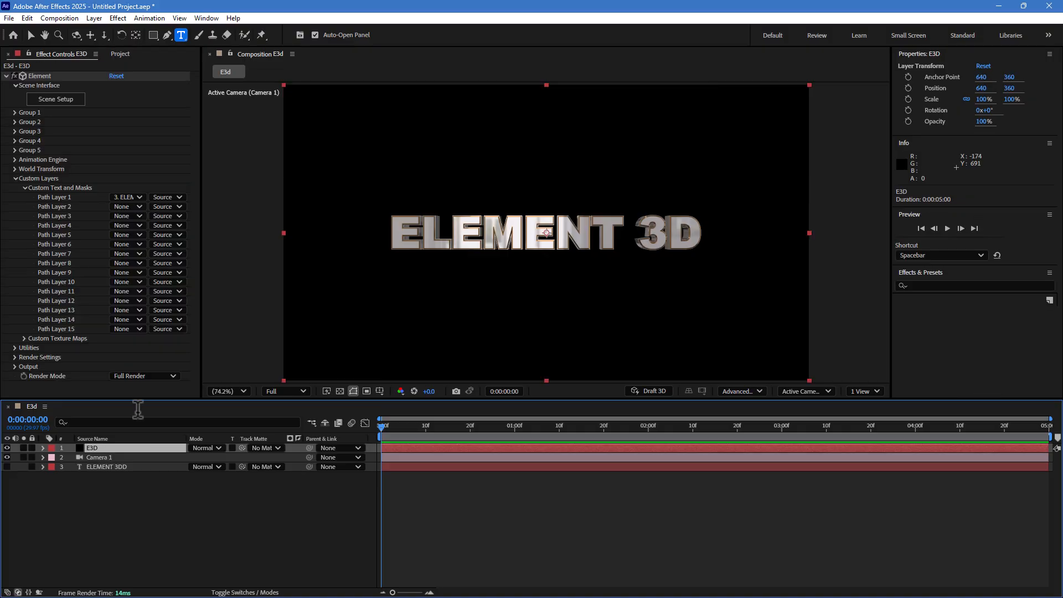
click(14, 112)
click(24, 141)
drag(118, 150, 131, 150)
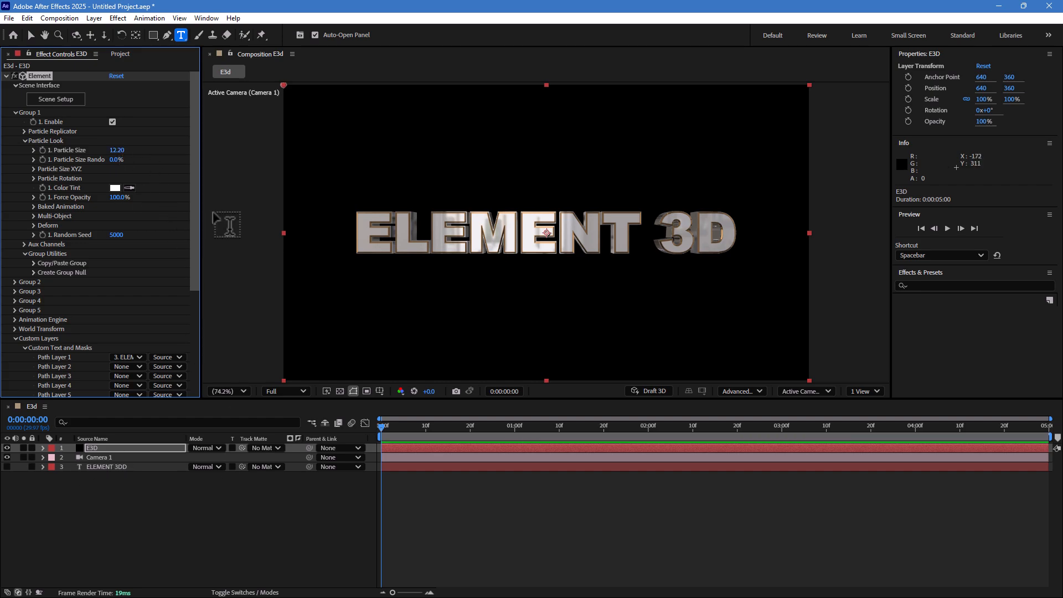
- At the 1-second mark, enable Multi-Object in Group 1's Particle Look
click(514, 427)
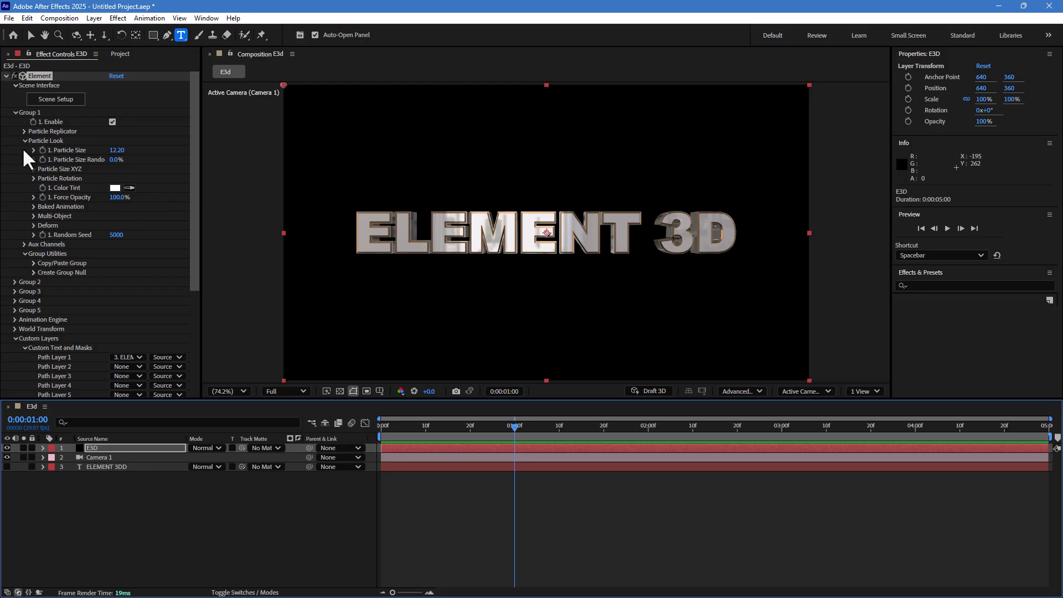
click(33, 216)
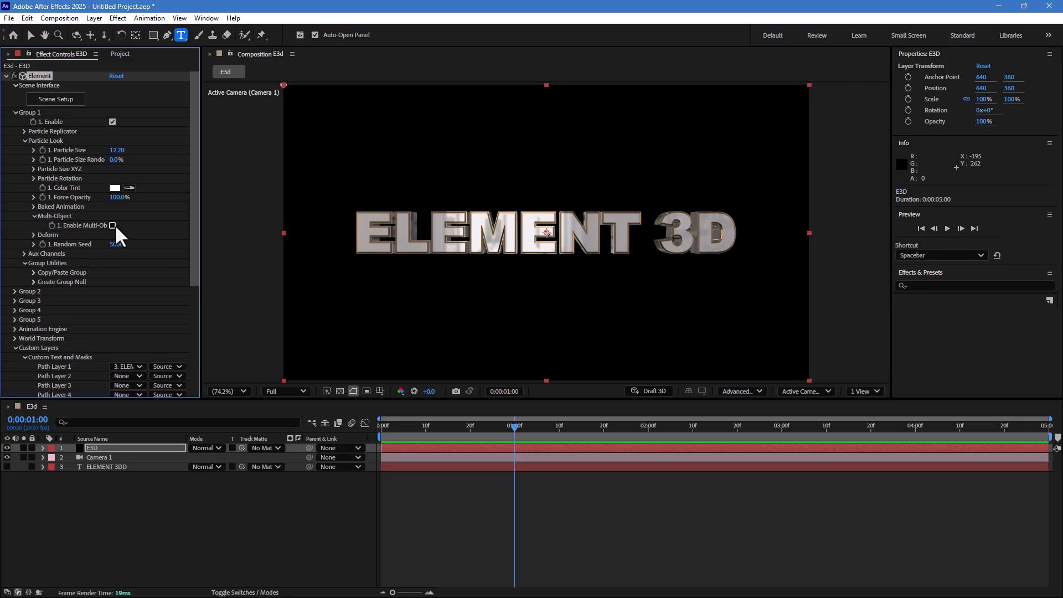
click(112, 226)
- Set the Multi-Object Y Rotation Multi to 88° and start keyframing it
scroll(112, 238, down, 2)
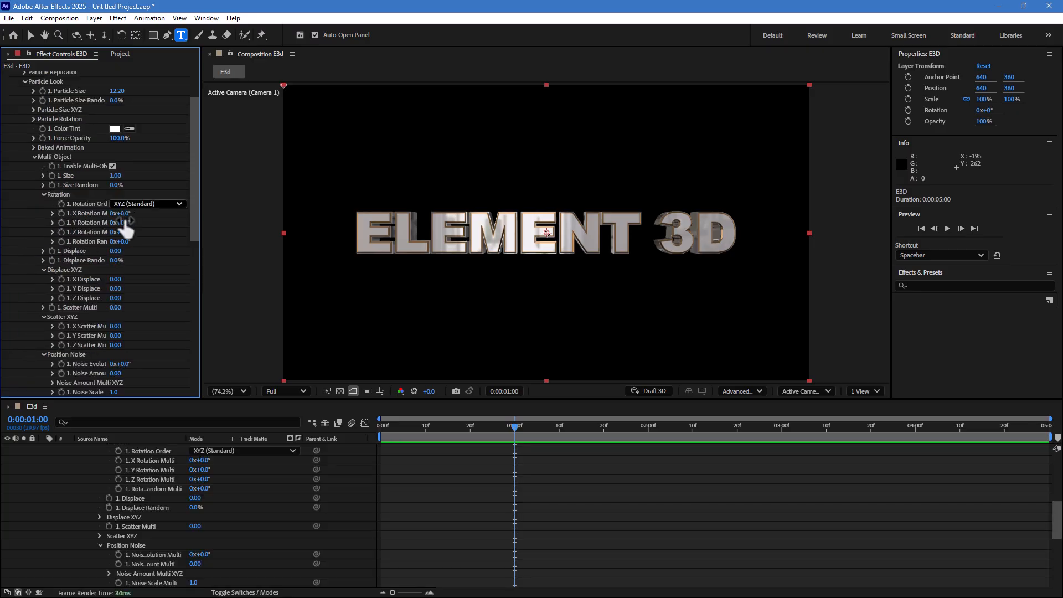
drag(121, 222, 153, 232)
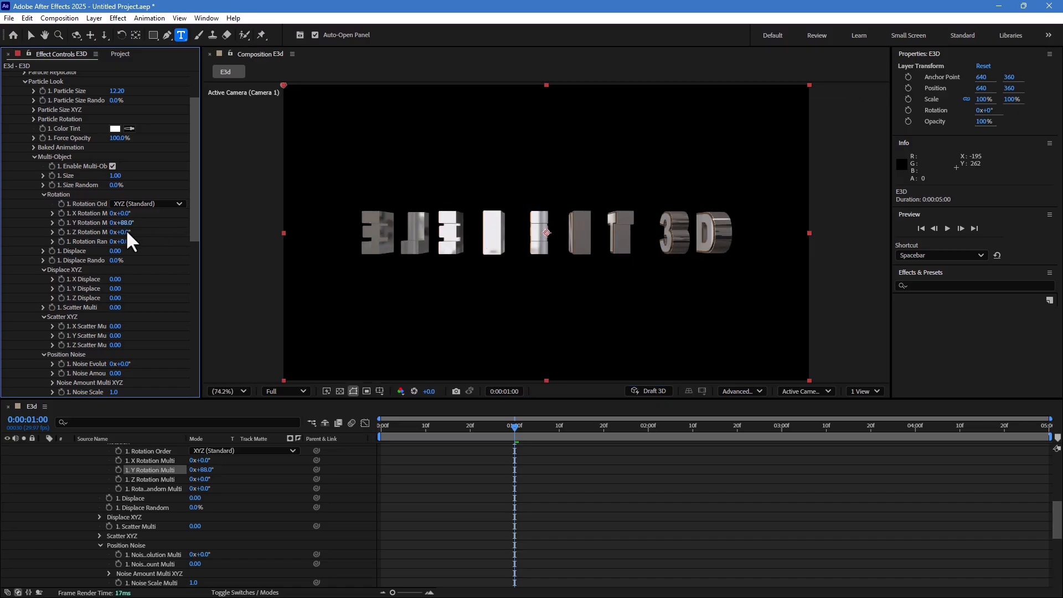
click(61, 223)
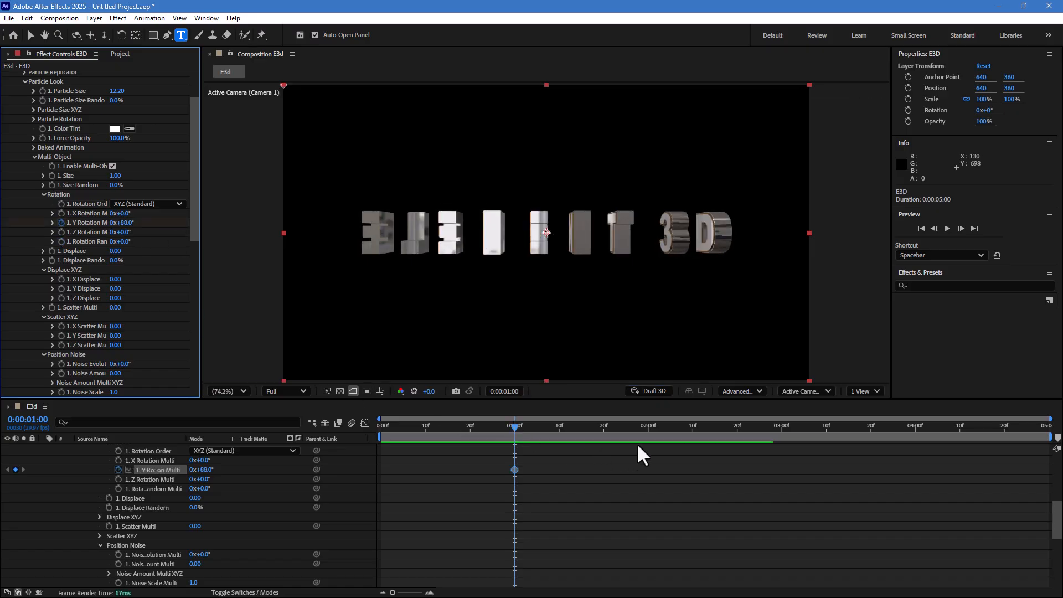
- At 2 seconds, set the Y Rotation Multi to 0° to add a second keyframe
click(648, 431)
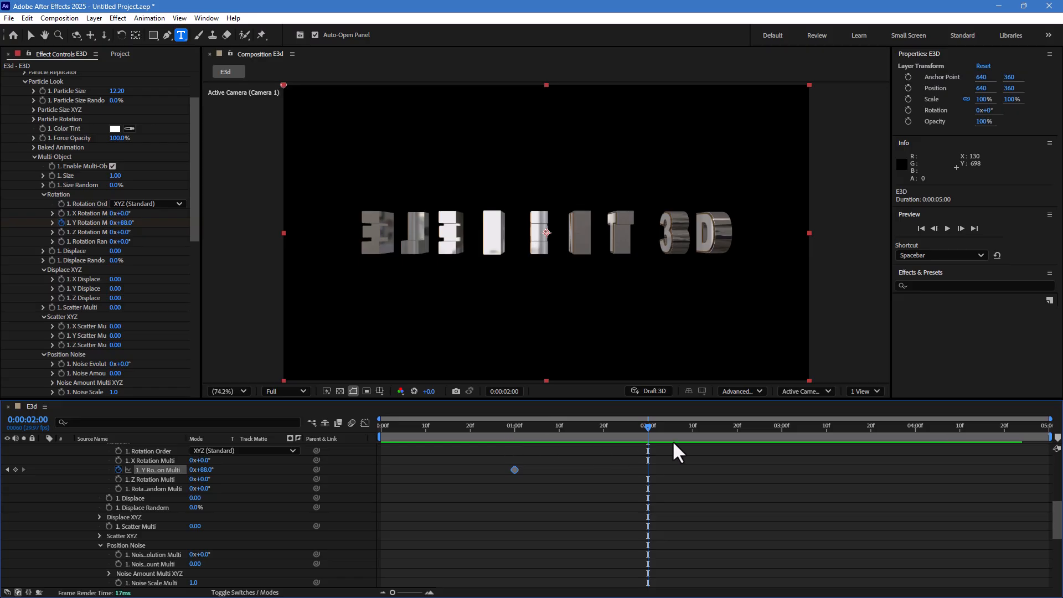
click(123, 222)
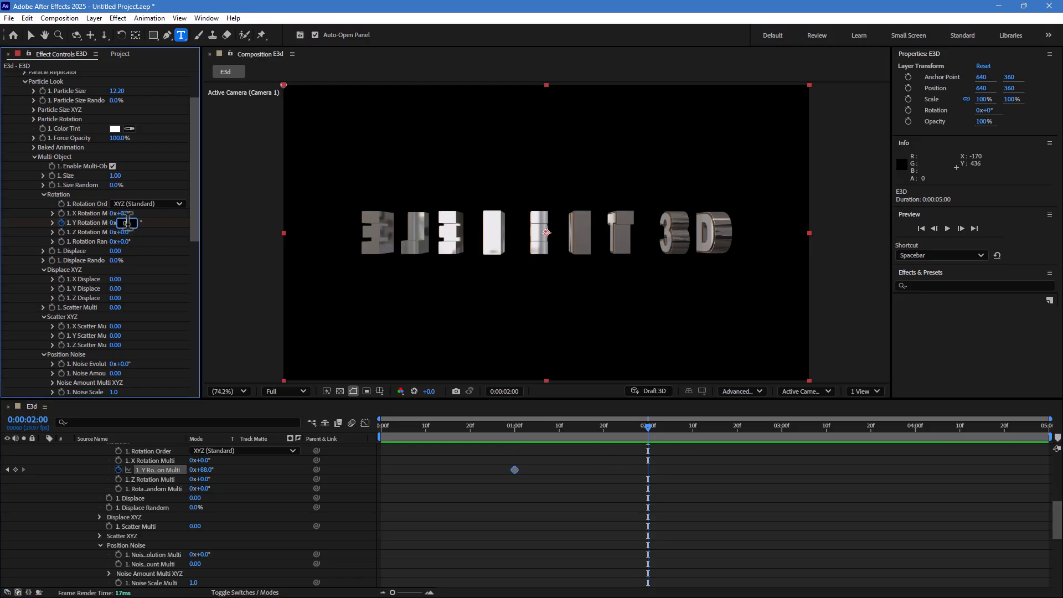
text(0)
key(Return)
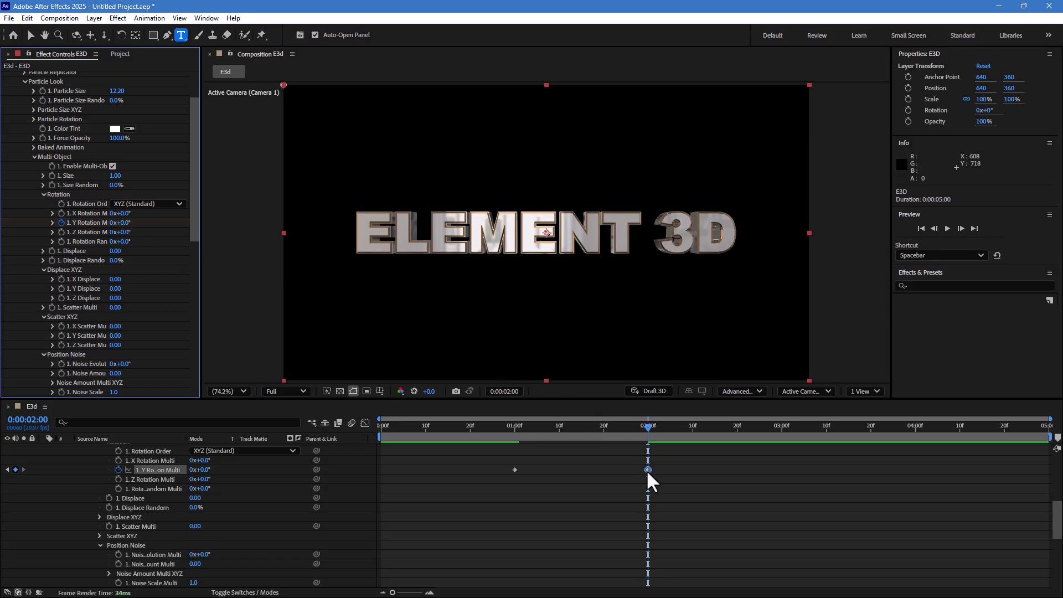
- Apply Easy Ease to the 2-second Y Rotation keyframe
right_click(648, 470)
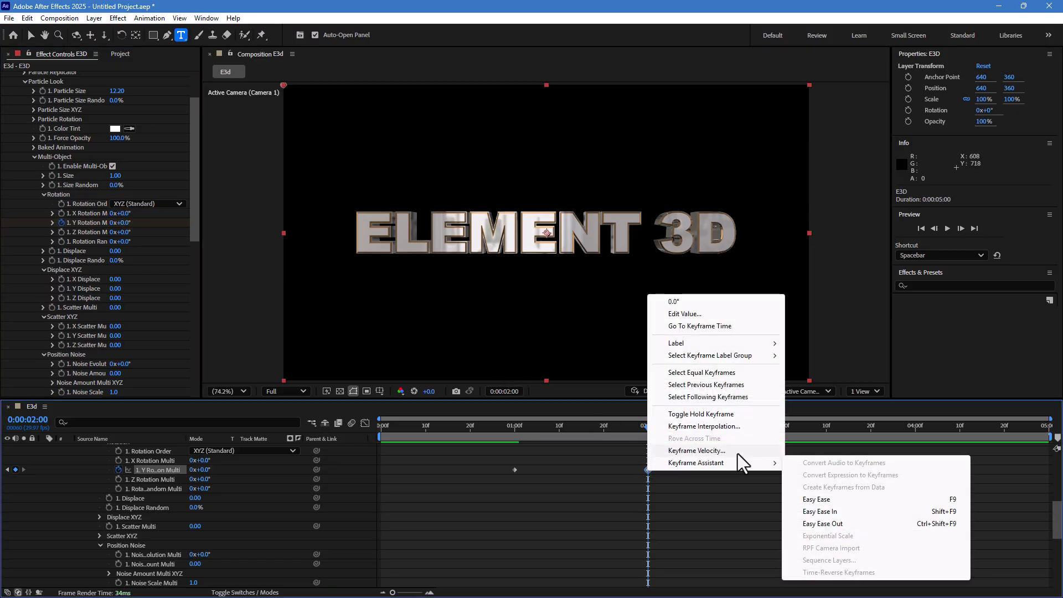
click(847, 500)
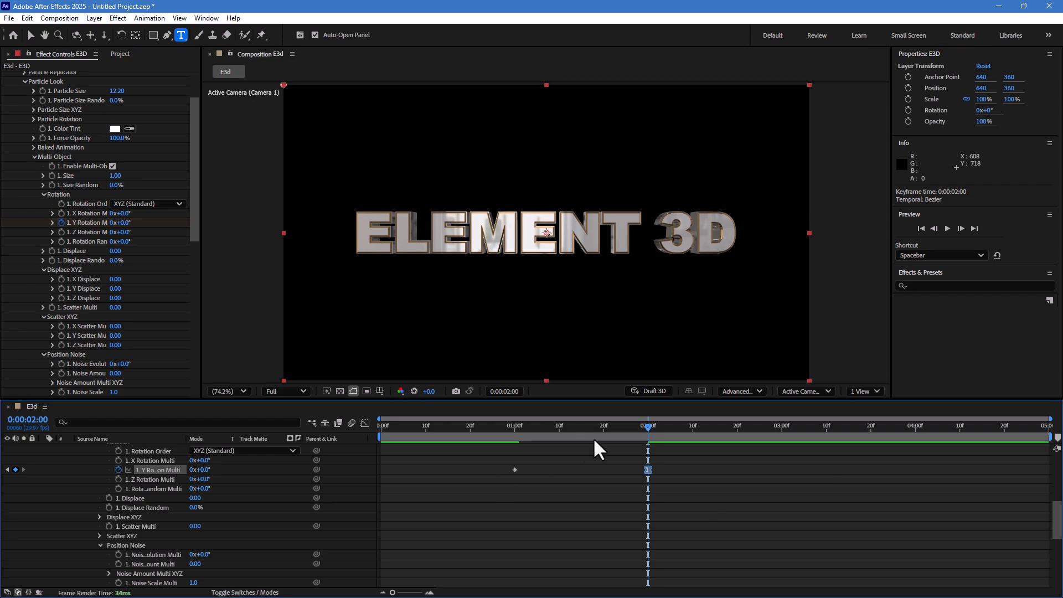
drag(513, 434, 659, 443)
- Create a new solid layer named Light
right_click(352, 520)
mouse_move(382, 386)
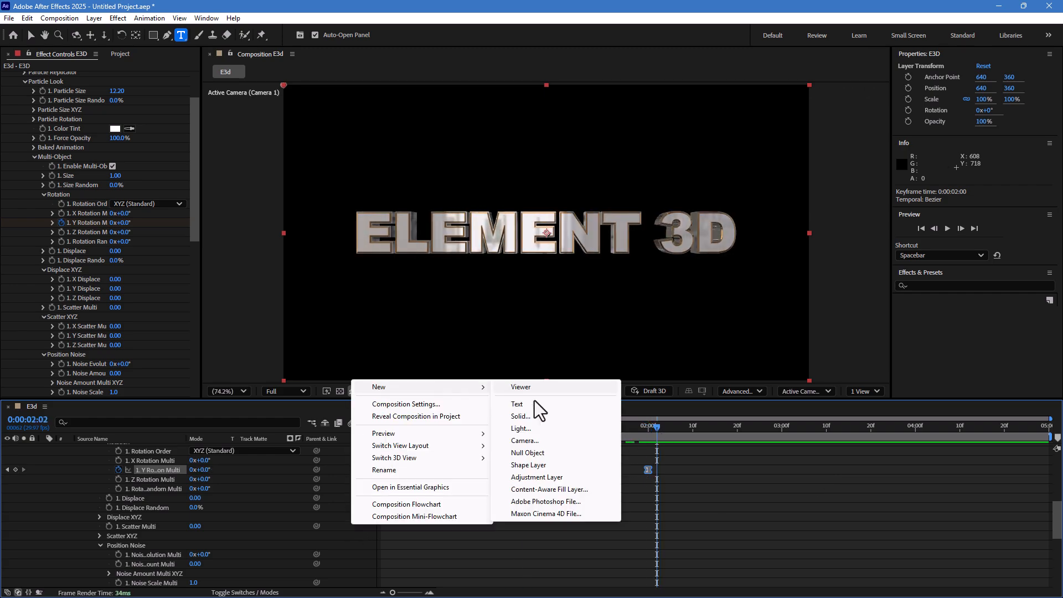
click(547, 420)
text(Light)
key(Return)
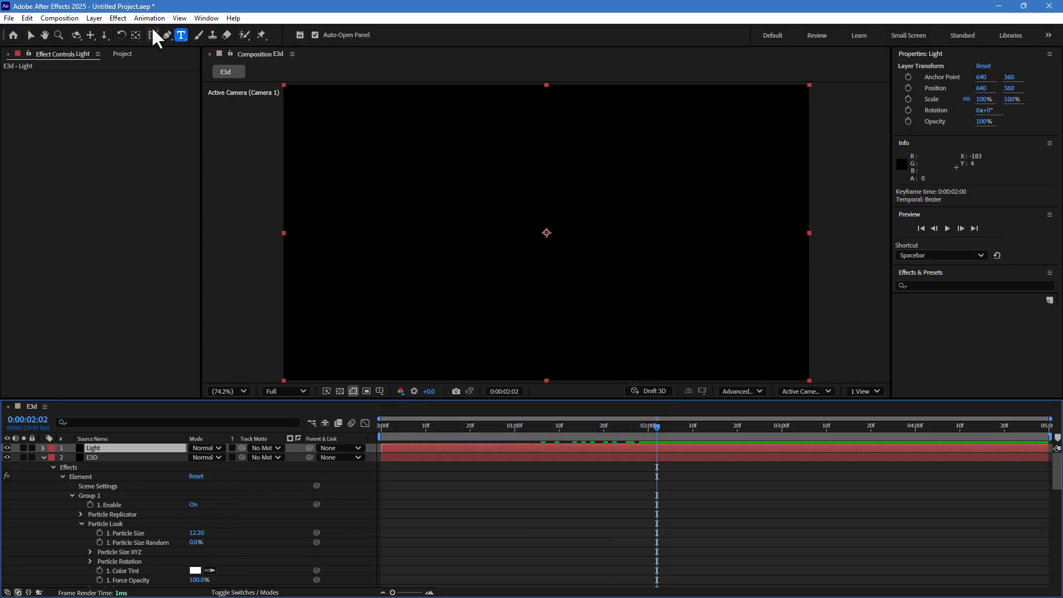
- Apply the Video Copilot Optical Flares effect to the Light layer
click(117, 18)
mouse_move(198, 492)
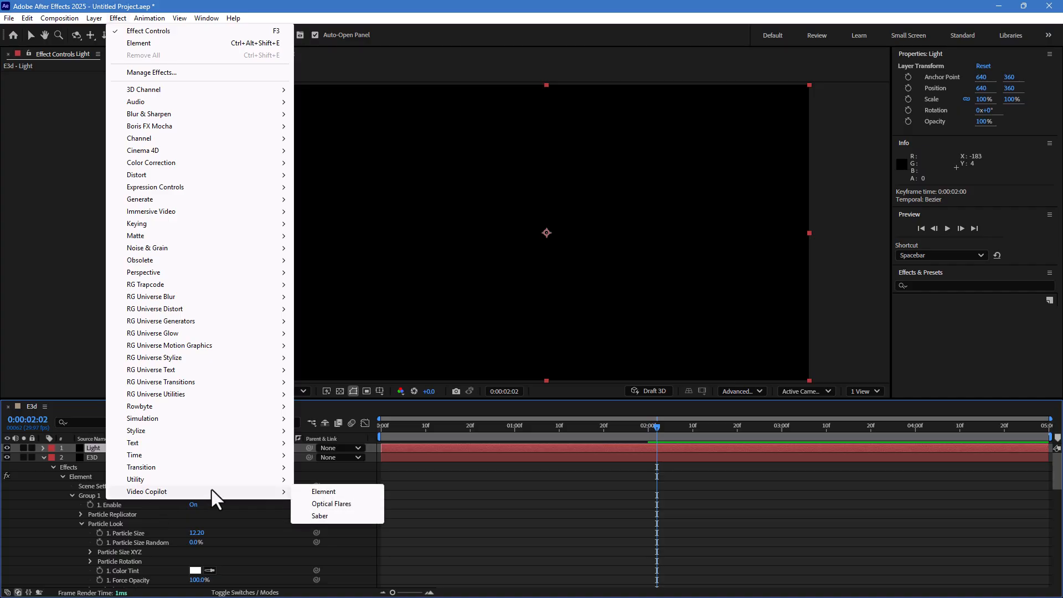
click(329, 502)
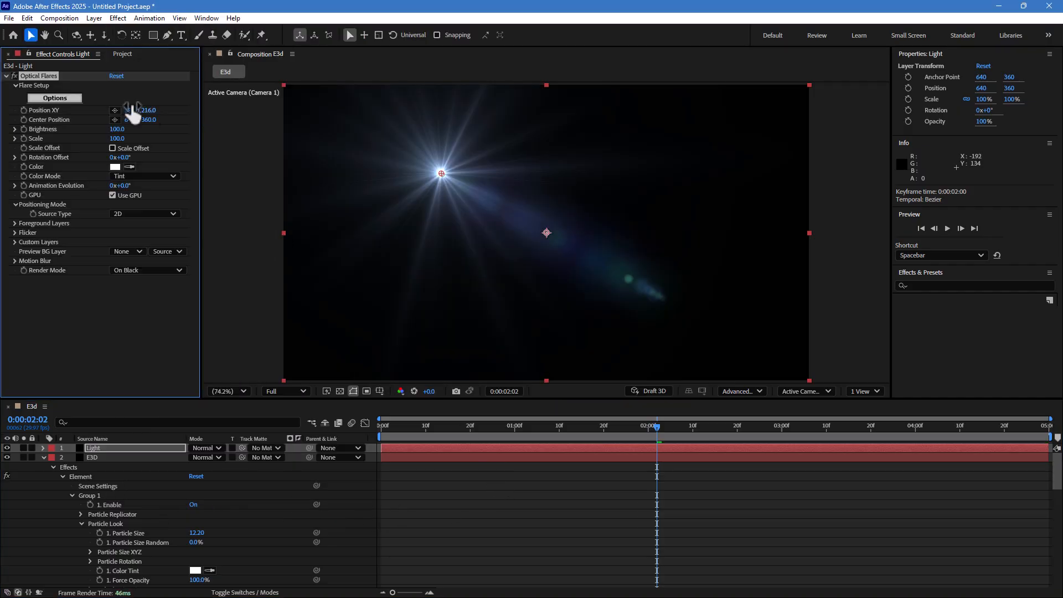
- In the Optical Flares options, apply the Natural Flares Avenger preset and confirm
click(55, 98)
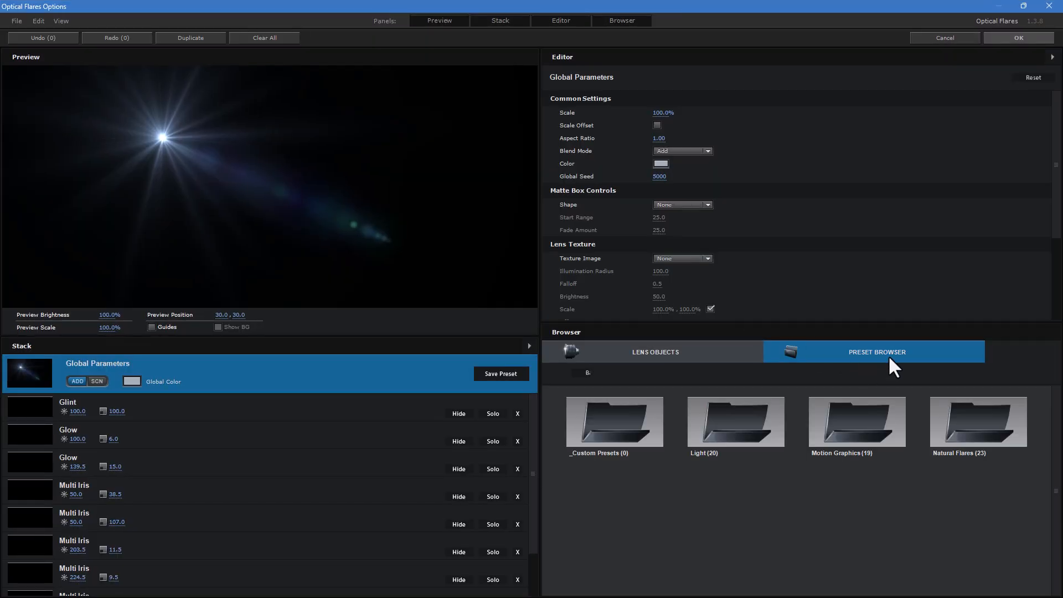
click(964, 424)
scroll(878, 481, down, 2)
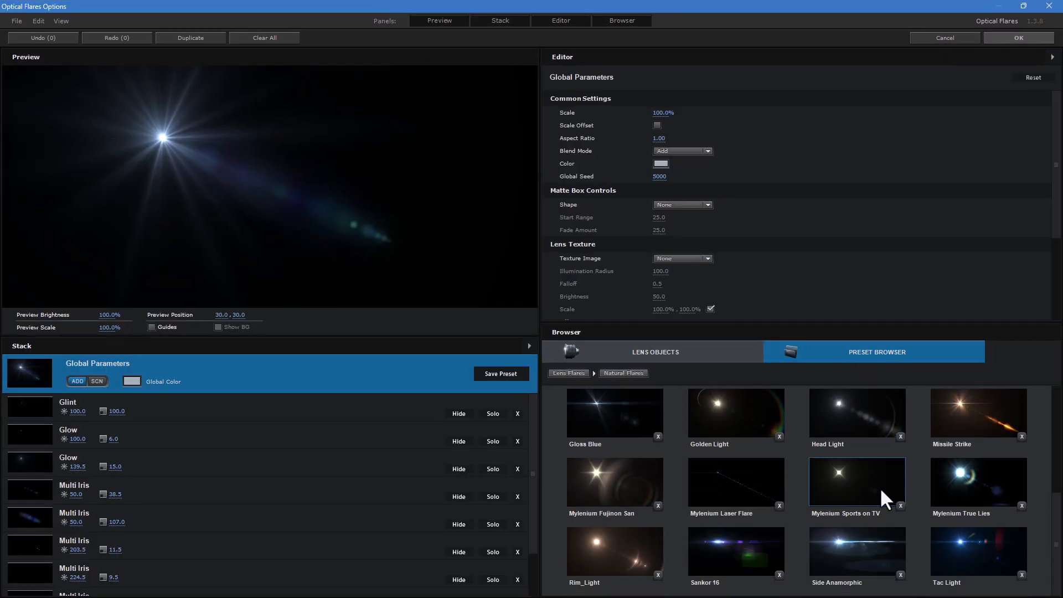
scroll(883, 487, up, 2)
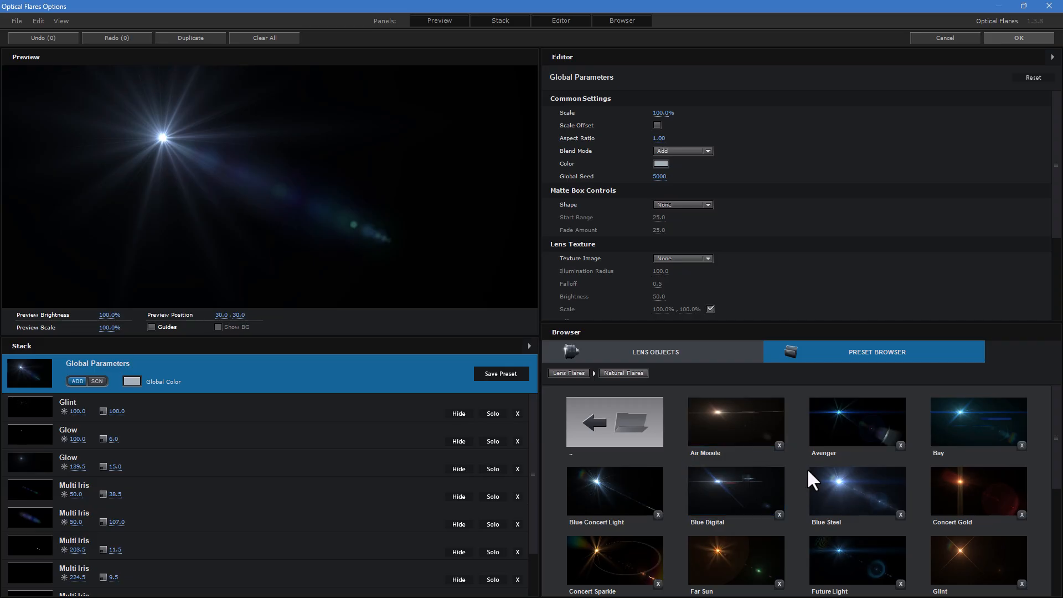
click(851, 428)
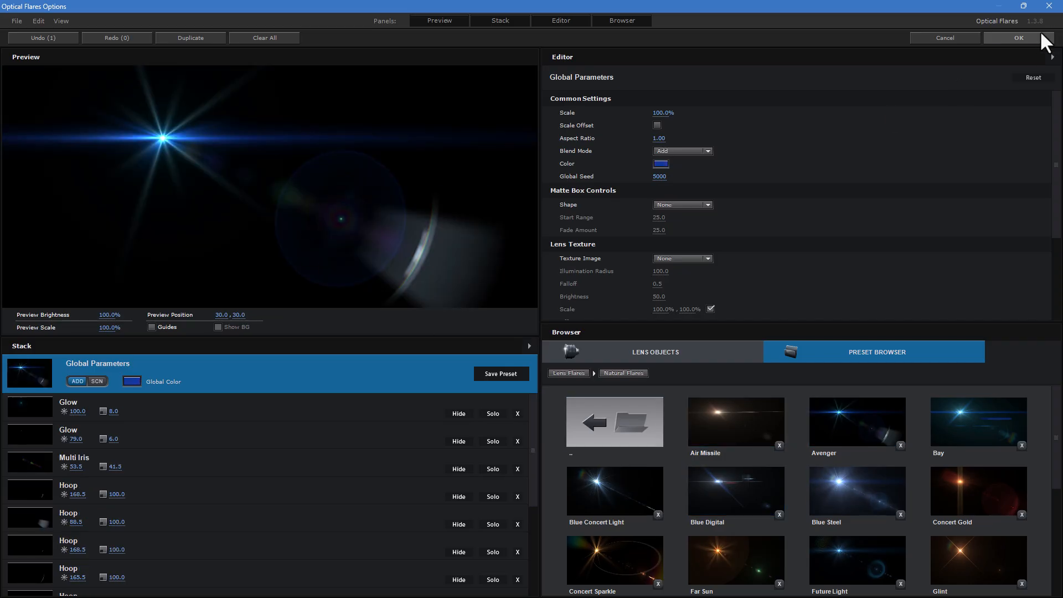
click(994, 38)
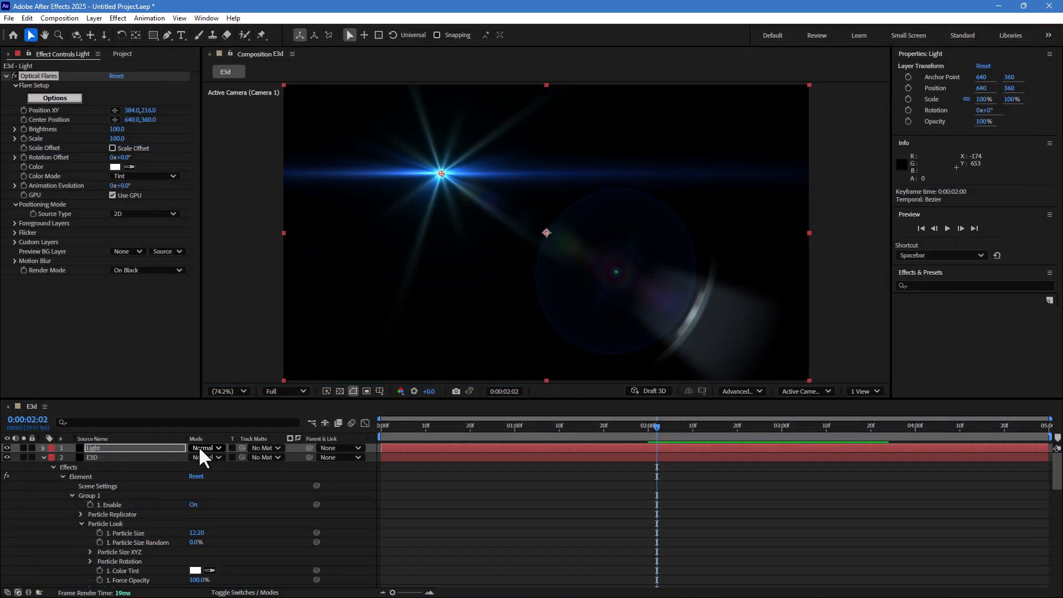
- Set the Light layer's blending mode to Add
click(204, 448)
click(243, 224)
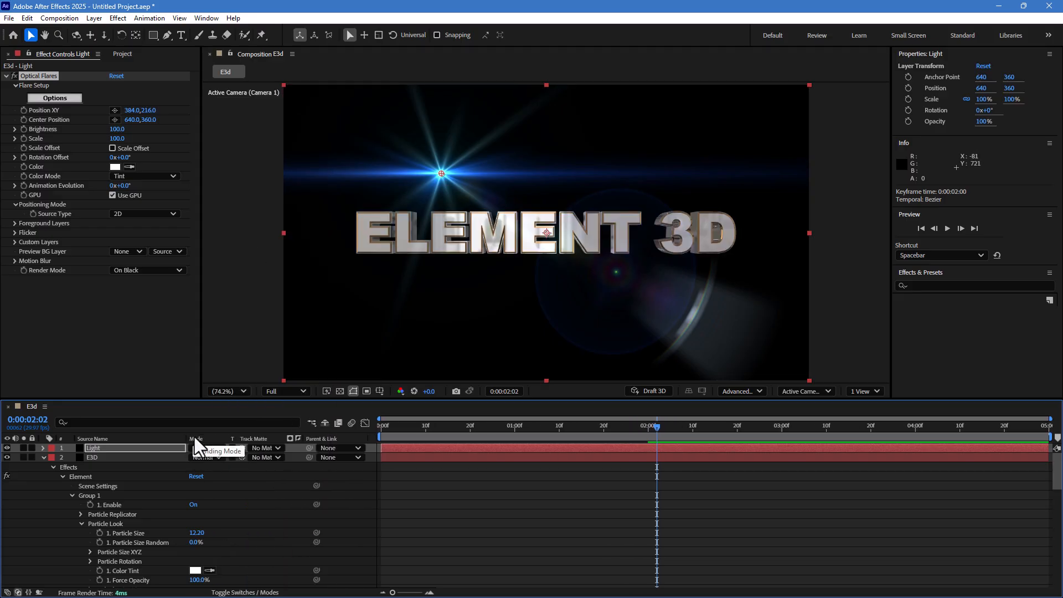
- Collapse the E3D layer and move the flare to about 922, 412 near the 3D text
click(43, 457)
drag(442, 173, 663, 254)
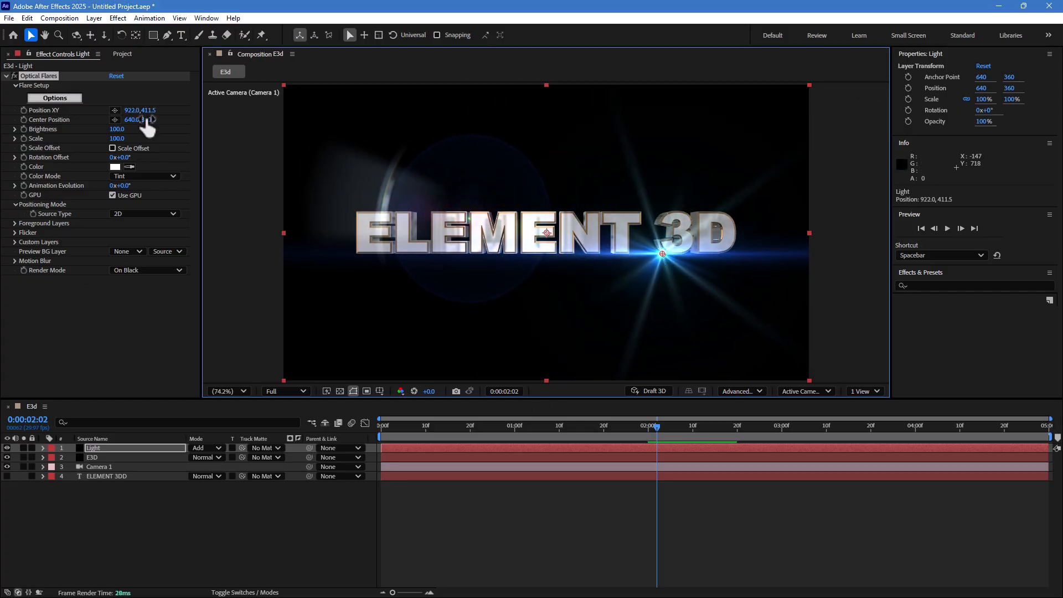
- Set the flare's Brightness to 0
click(117, 129)
text(0)
key(Return)
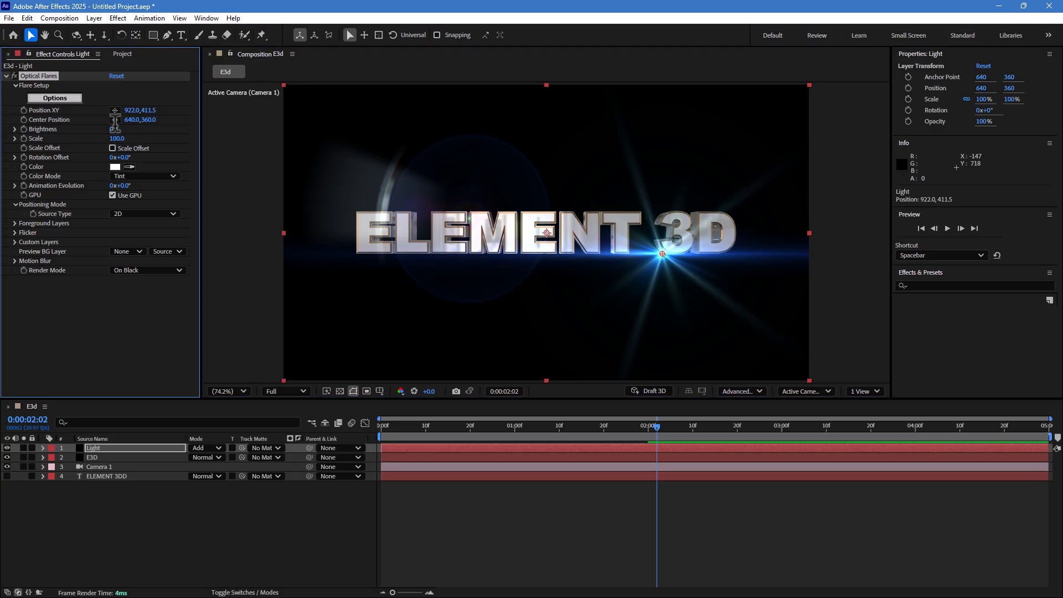
click(118, 137)
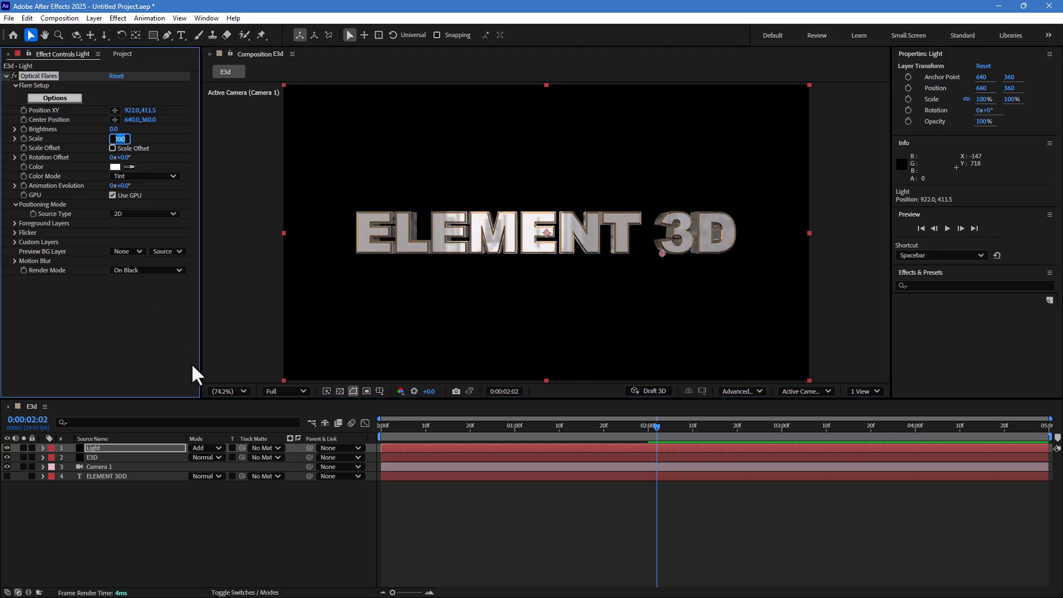
click(296, 531)
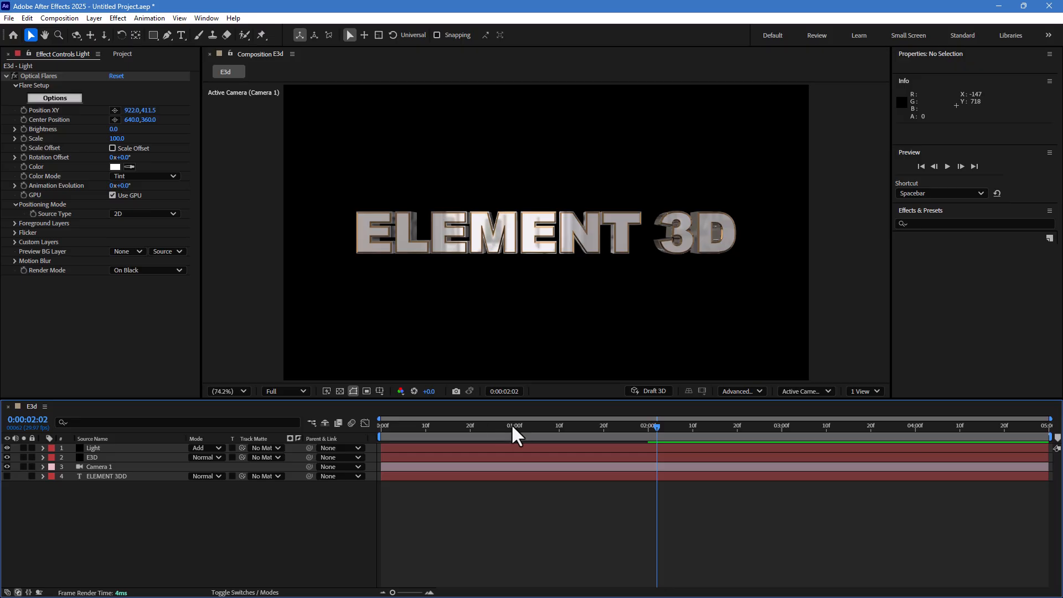
- At 1 second, enable keyframes for the flare's Position XY and Brightness
click(513, 426)
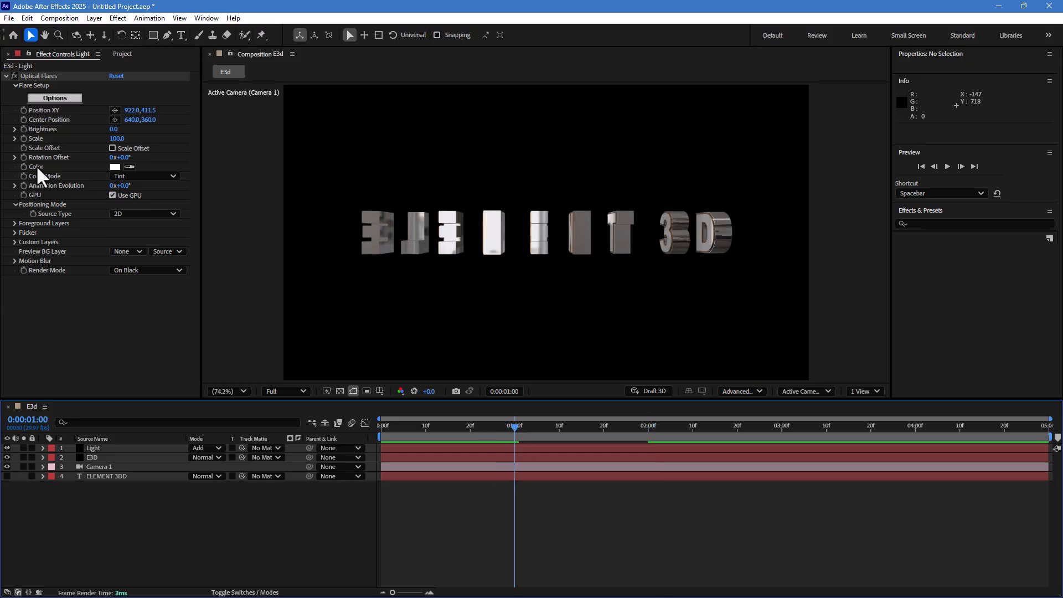
drag(24, 109, 25, 147)
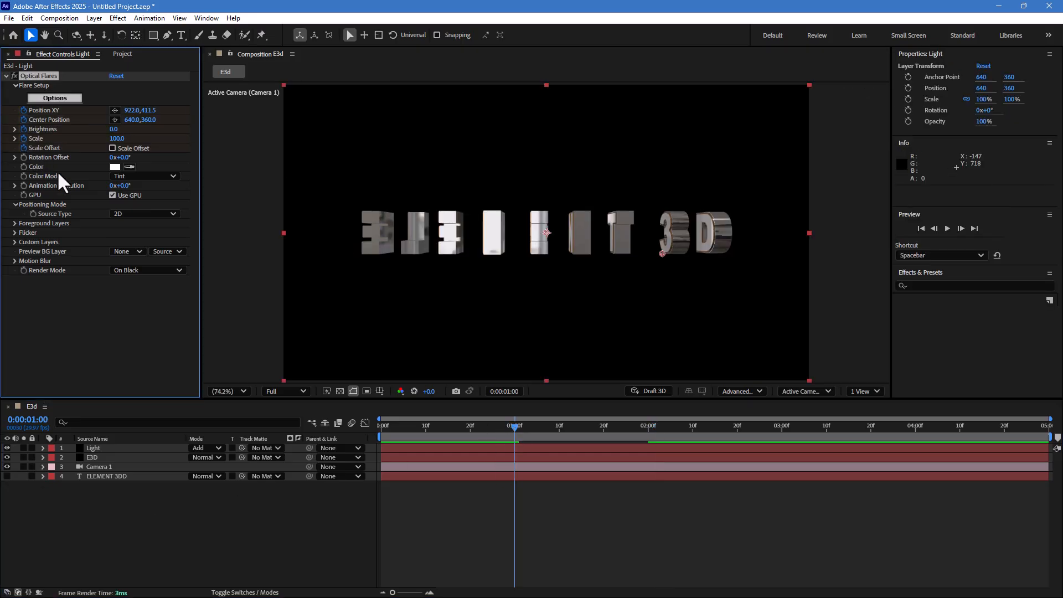
- At 1:10, raise the flare Brightness to 70 and move it to about 1000, 412
click(560, 429)
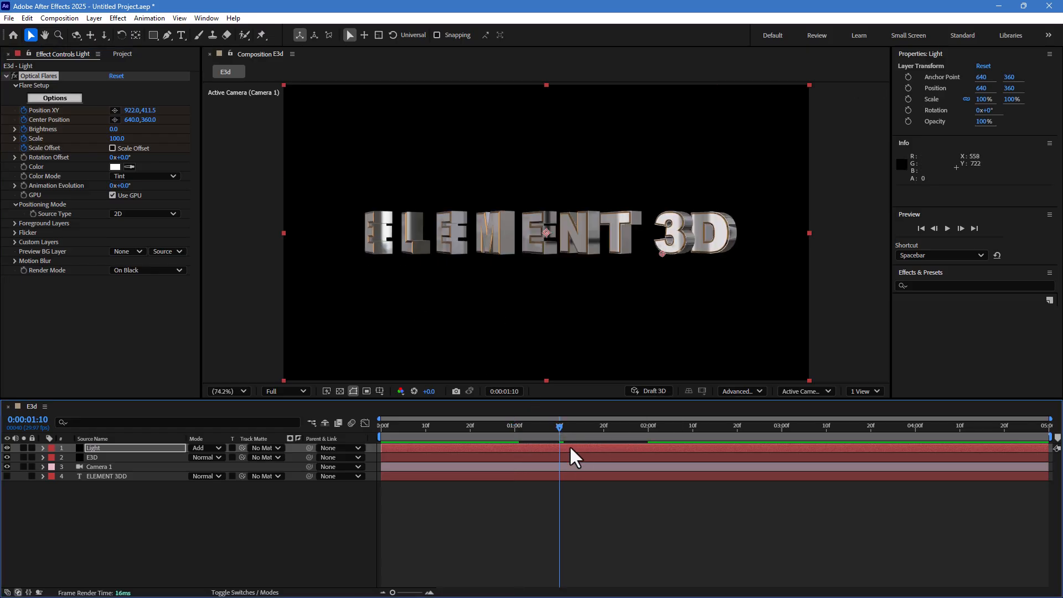
drag(113, 128, 118, 128)
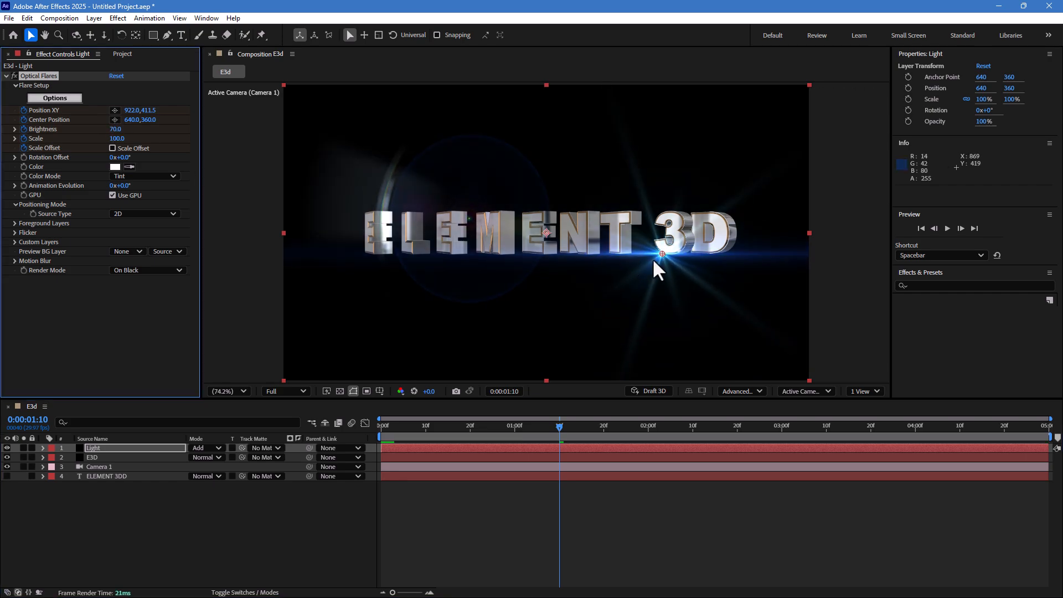
drag(662, 254, 694, 254)
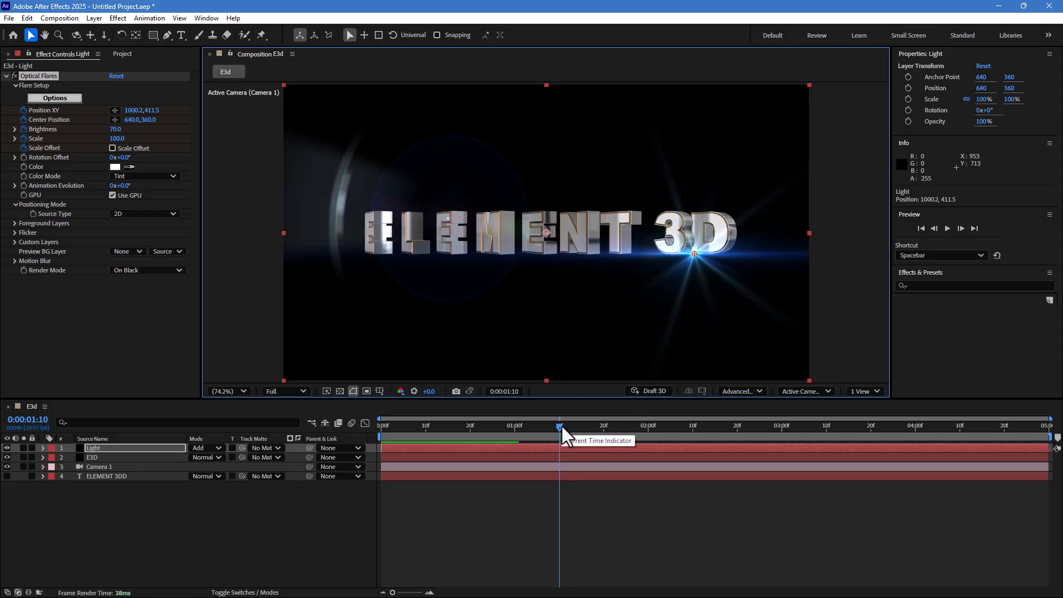
- Reveal the flare's keyframes and shift the 1:10 Position XY and Brightness keyframes to about 1:14
key(u)
drag(568, 459, 578, 482)
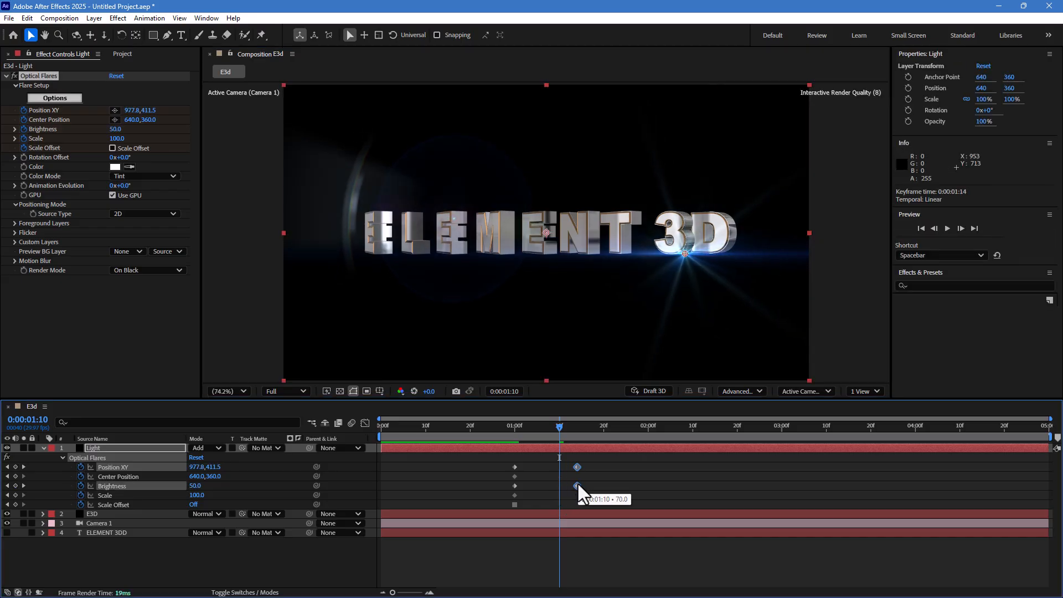
- At 2:00, move the flare to about 1073, 413 in the viewer and lower its Brightness
drag(578, 432, 648, 426)
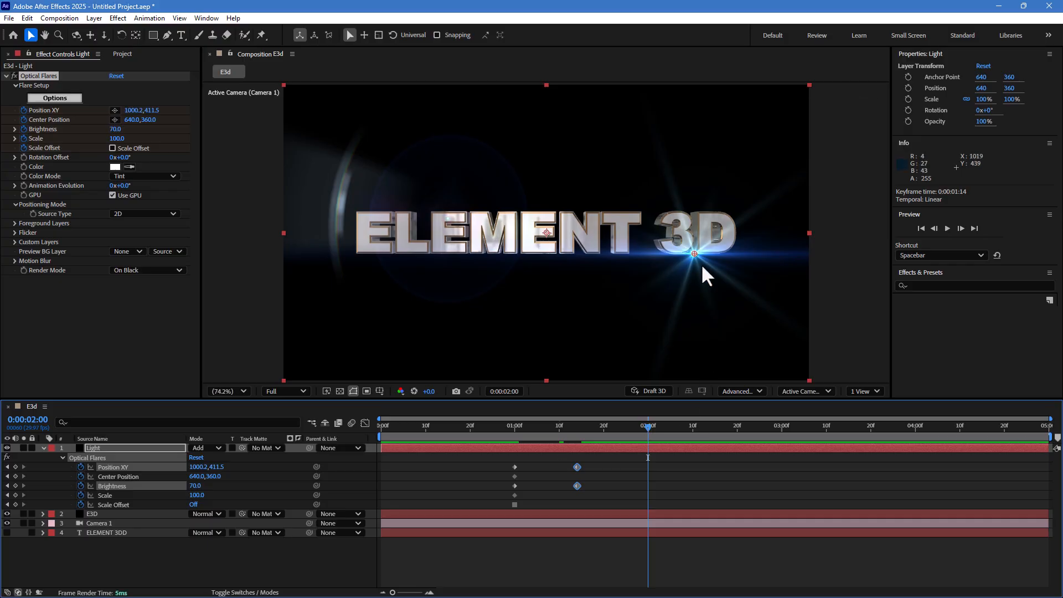
drag(694, 255, 724, 255)
drag(117, 131, 125, 175)
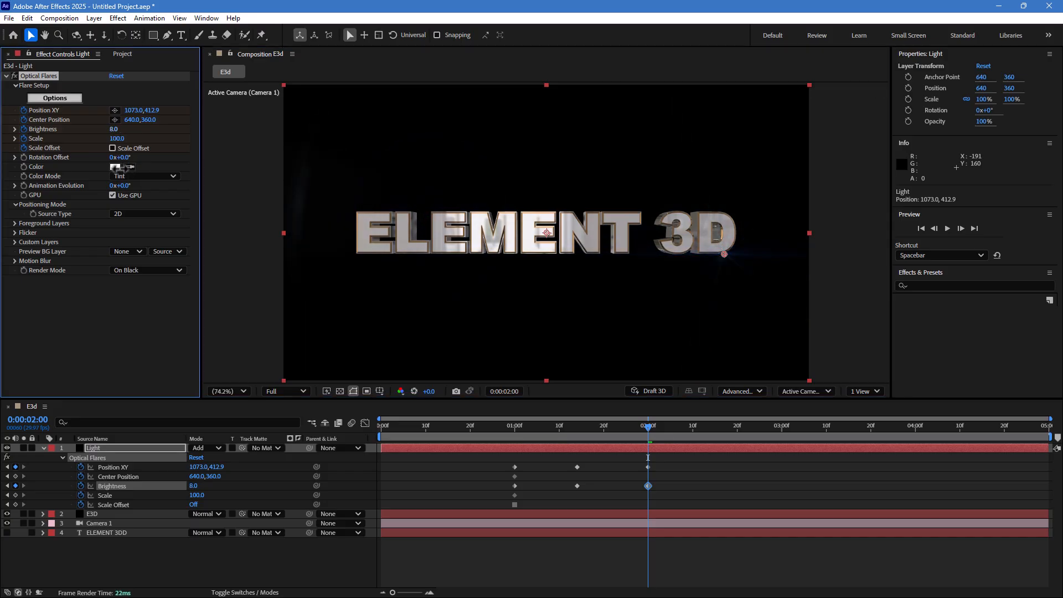
click(723, 536)
- Preview the flare animation from just before 1 second
click(488, 426)
key(space)
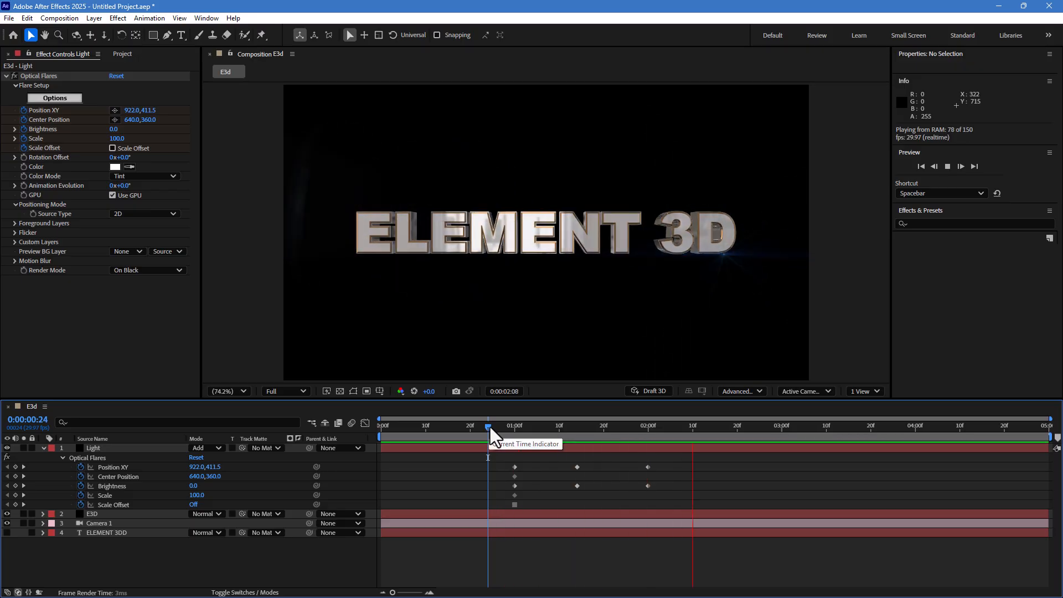
key(space)
- At 2:00, set the flare's Brightness to 0
click(648, 426)
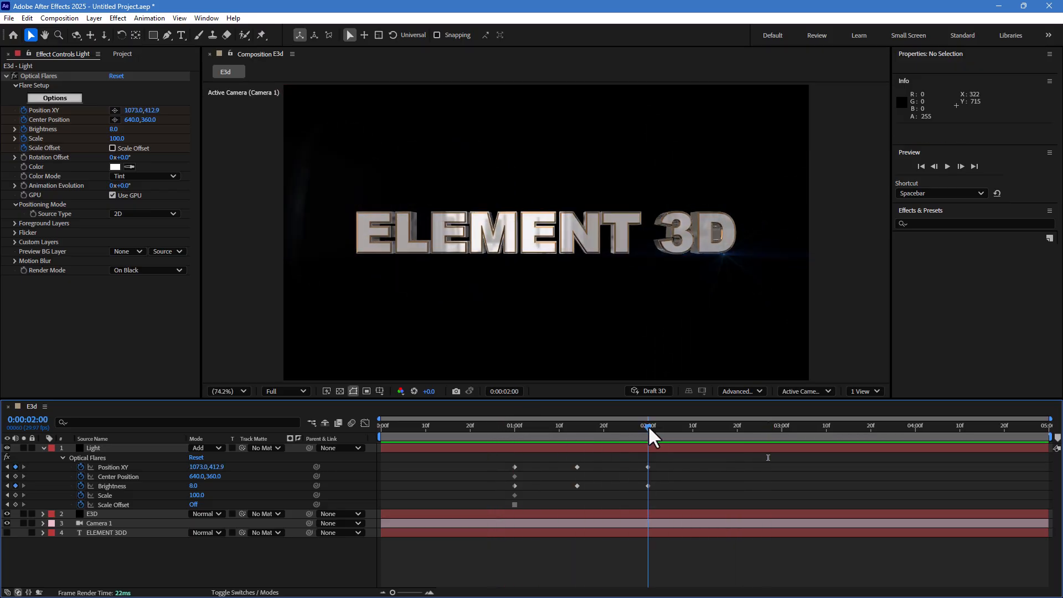
click(114, 129)
text(0)
key(Return)
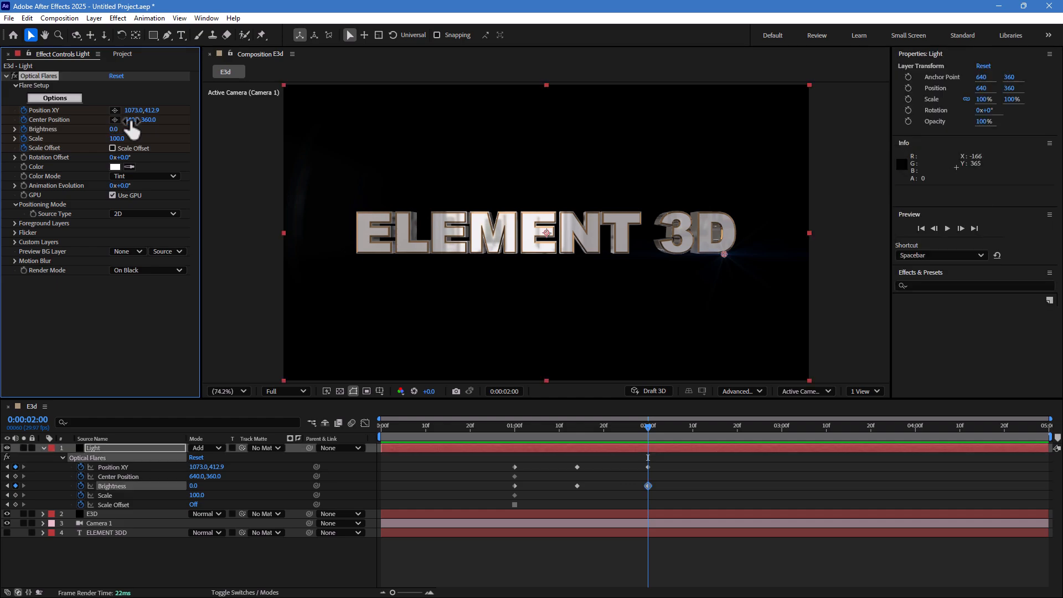
- Preview the animation again and return the playhead to 1 second
click(490, 427)
key(space)
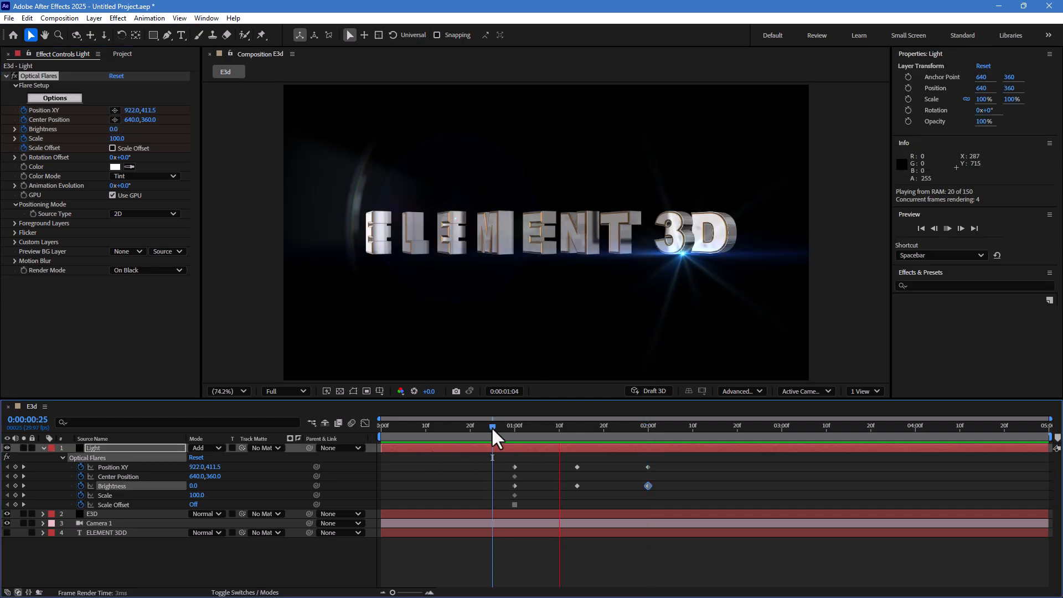
drag(493, 429, 517, 442)
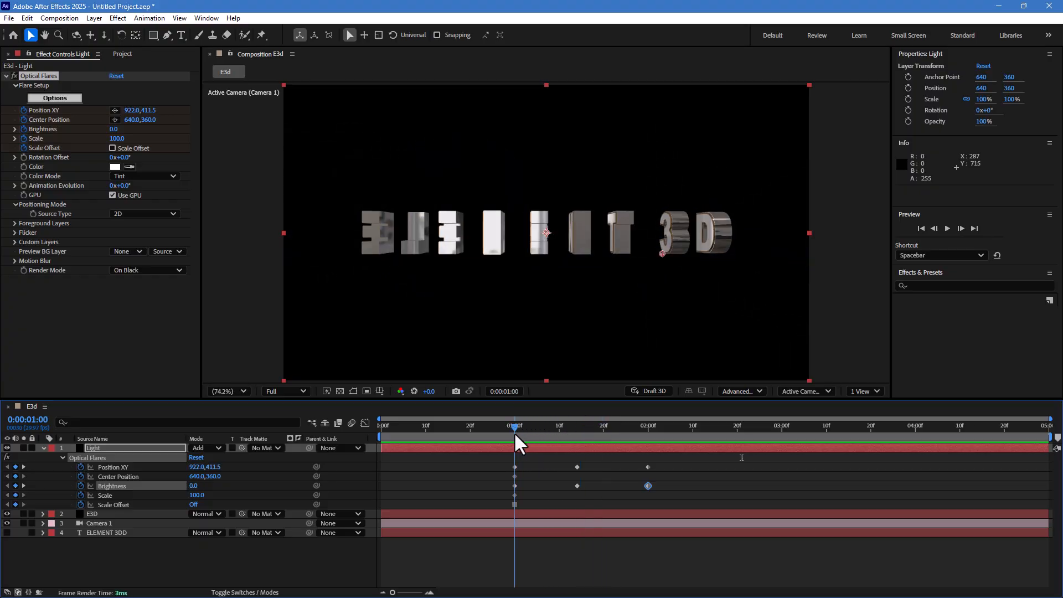
- At 1 second, expand Camera 1's Transform and enable keyframes for all its transform properties
click(105, 525)
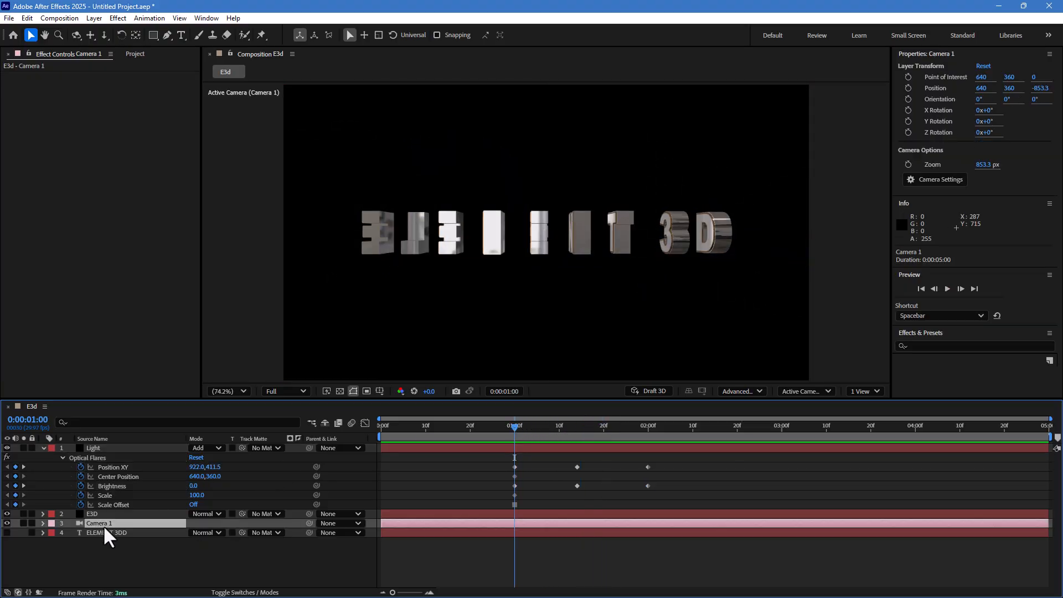
drag(458, 424, 514, 451)
click(42, 524)
click(53, 533)
drag(72, 543, 70, 587)
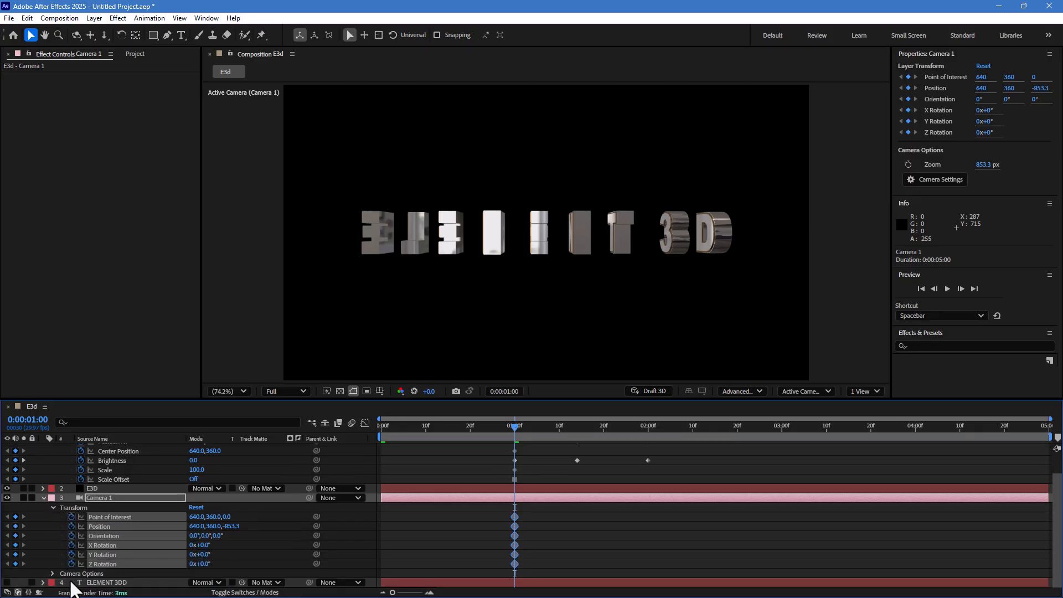
- At 3:00, dolly the camera forward to a Z position of about -794 with the Dolly tool
drag(651, 424, 796, 427)
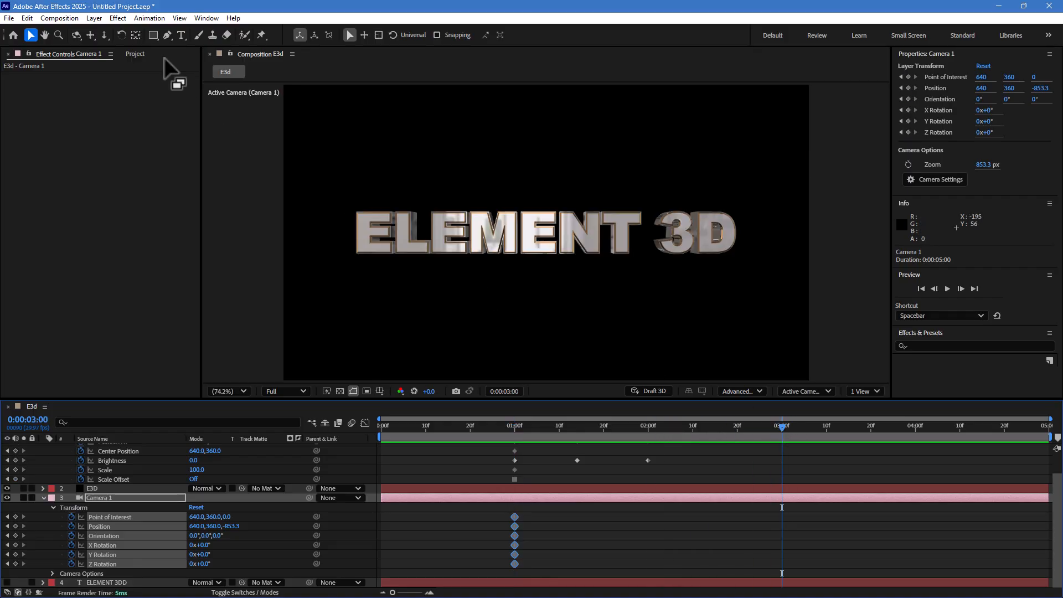
click(104, 35)
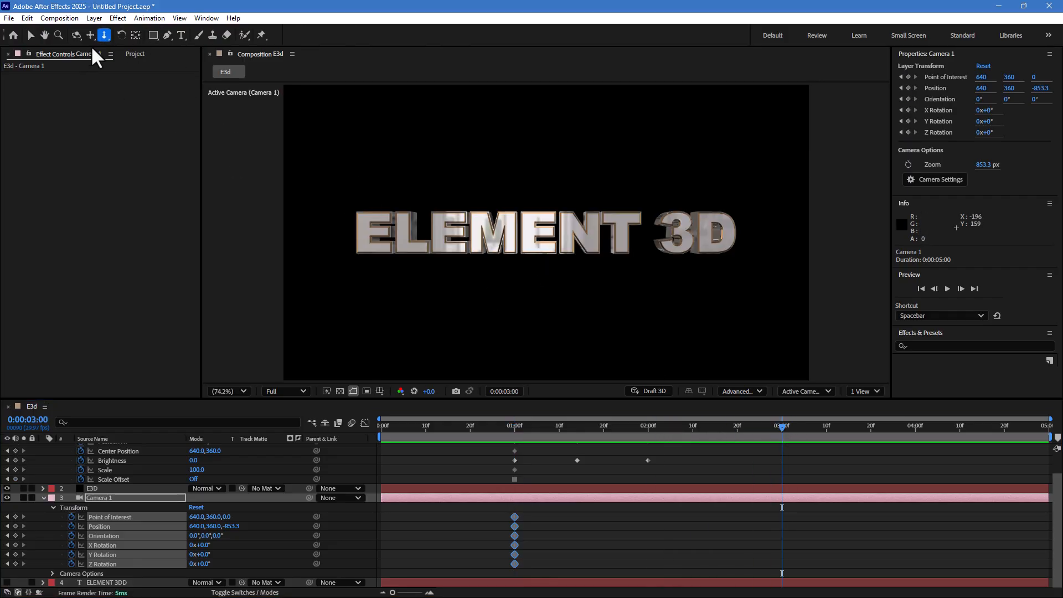
drag(540, 263, 538, 244)
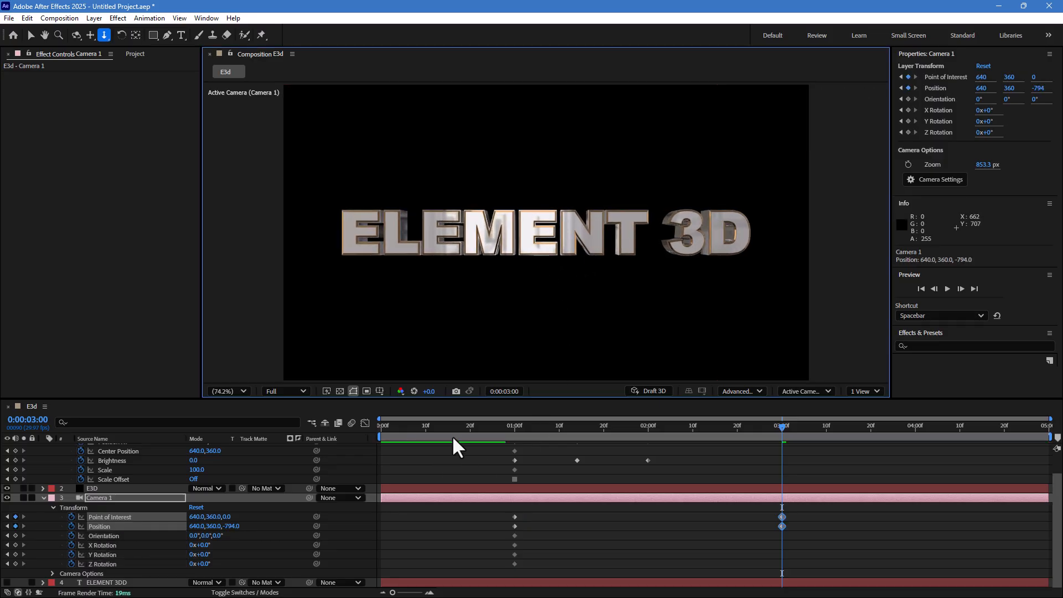
- Preview the camera move from just before 1 second
click(487, 425)
key(space)
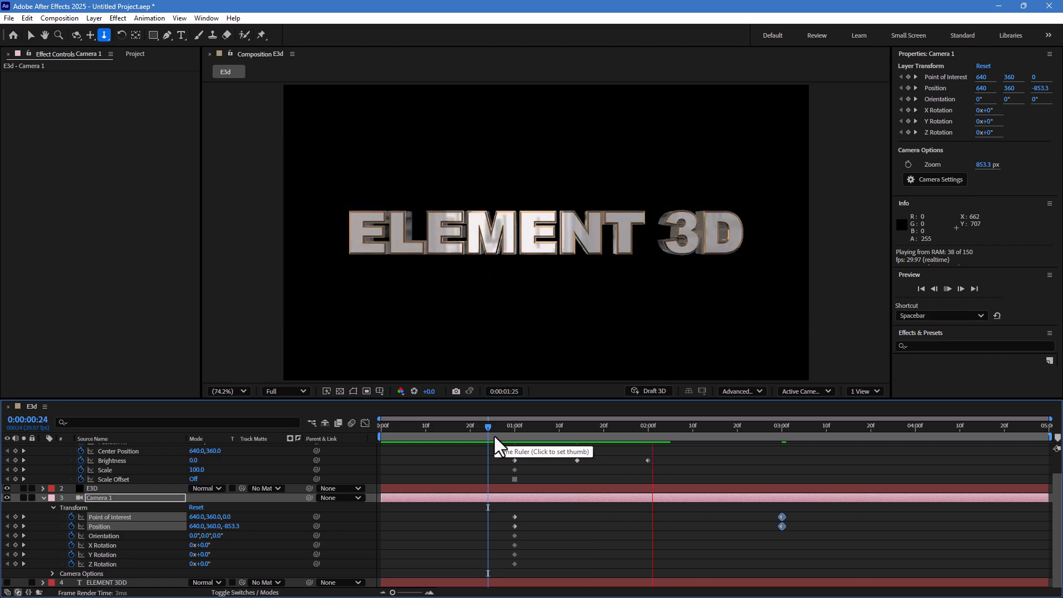
key(space)
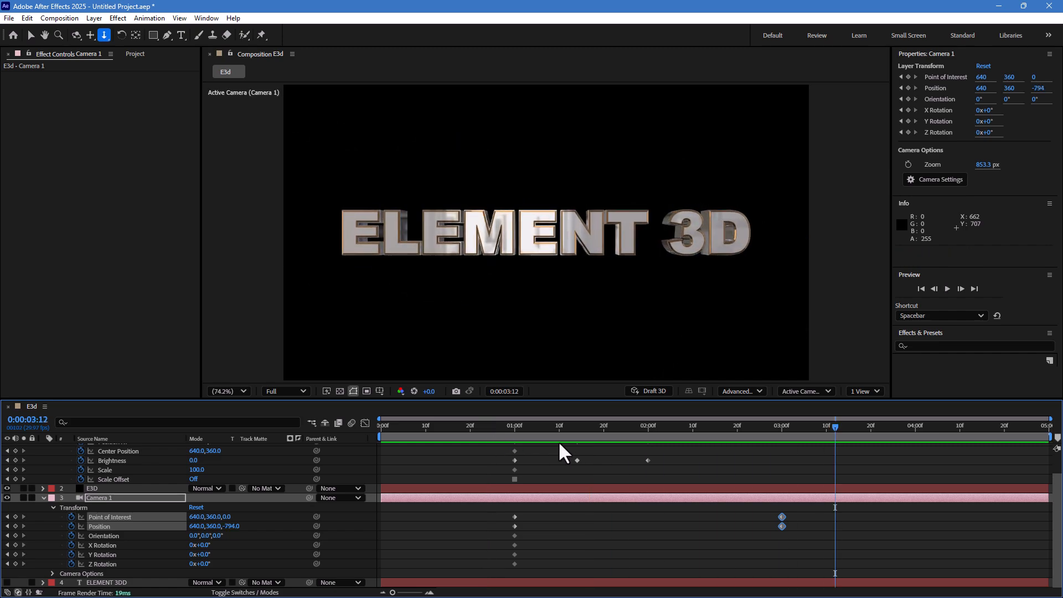
- Move the camera's starting keyframes earlier to about 0:17
drag(554, 515, 454, 571)
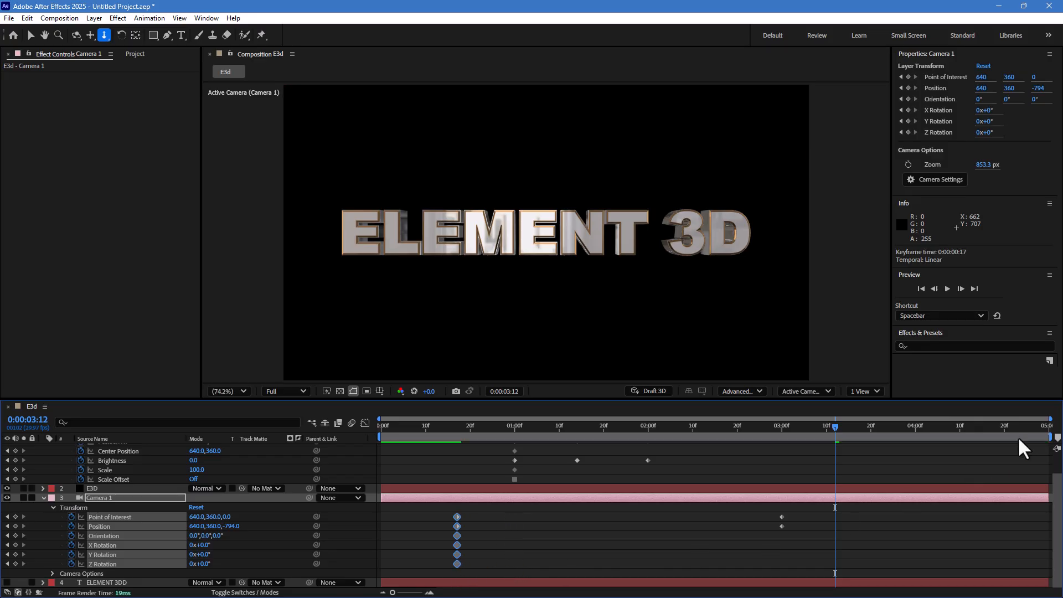
- Set the work area from about 0:16 to 3:01 and preview it
drag(1050, 438, 792, 437)
drag(388, 434, 453, 439)
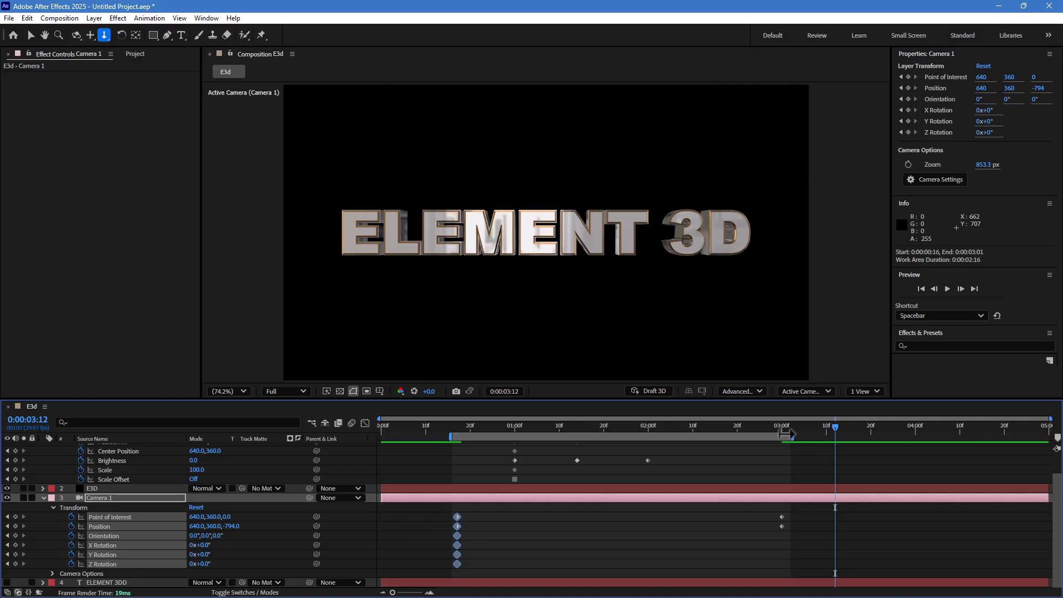
key(space)
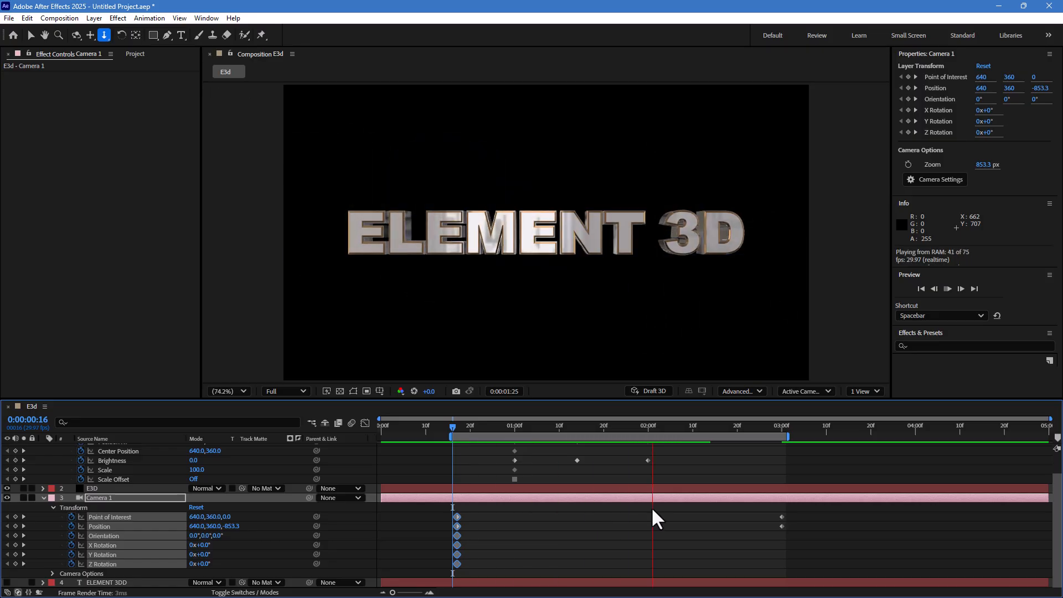
- Scrub to about 1 second and play the animation again
click(478, 428)
drag(482, 425, 511, 437)
key(space)
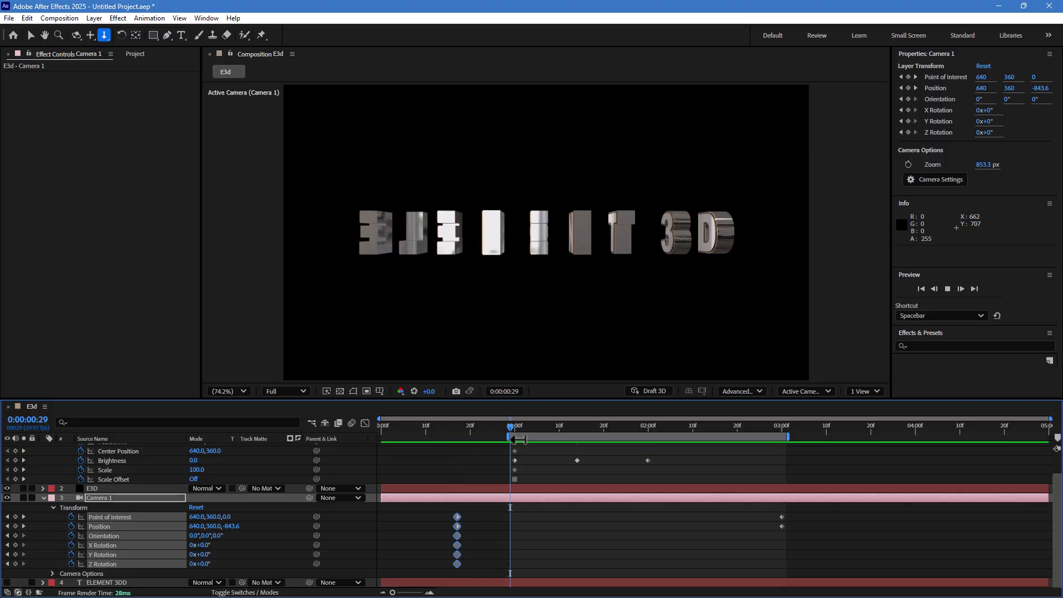